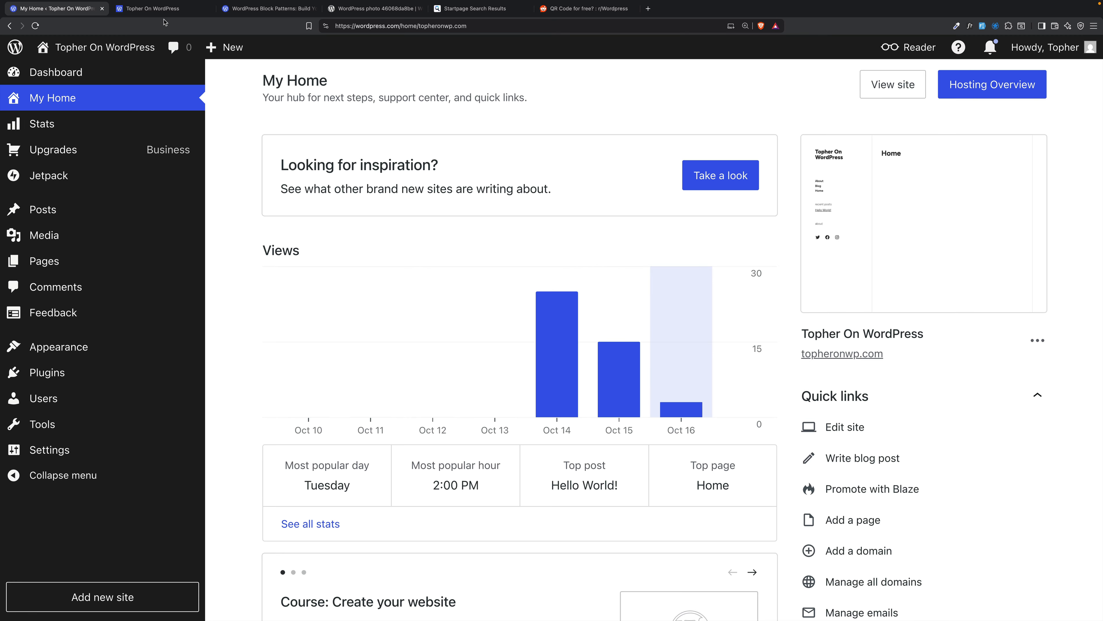
Step: Create a new page titled "Links" and publish it without any content
{"action": "left_click", "coordinate": [108, 347]}
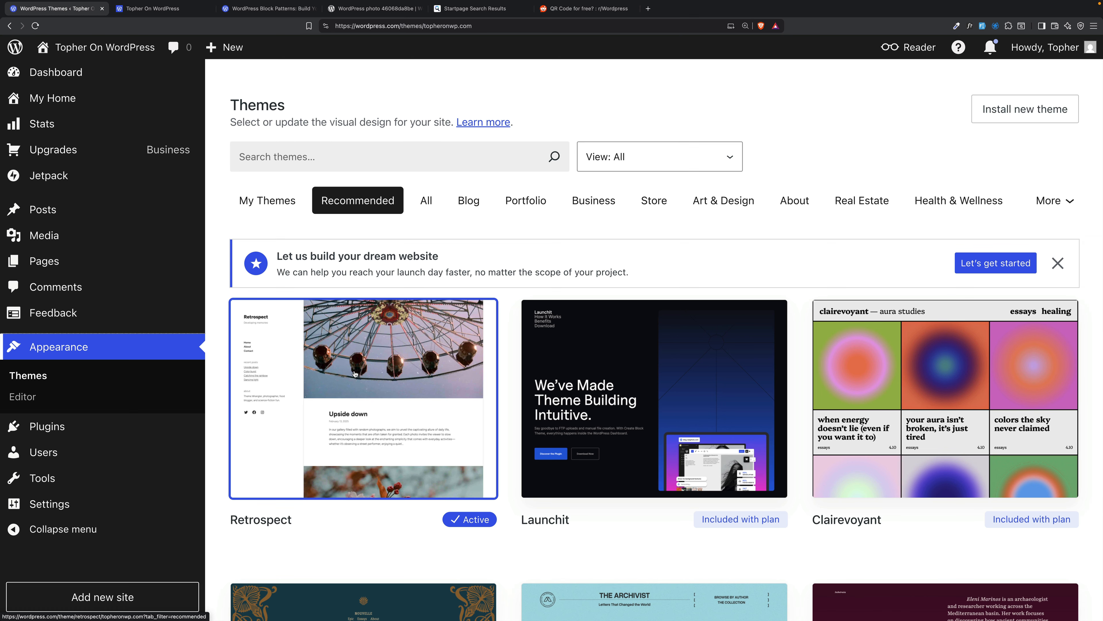
{"action": "mouse_move", "coordinate": [121, 267]}
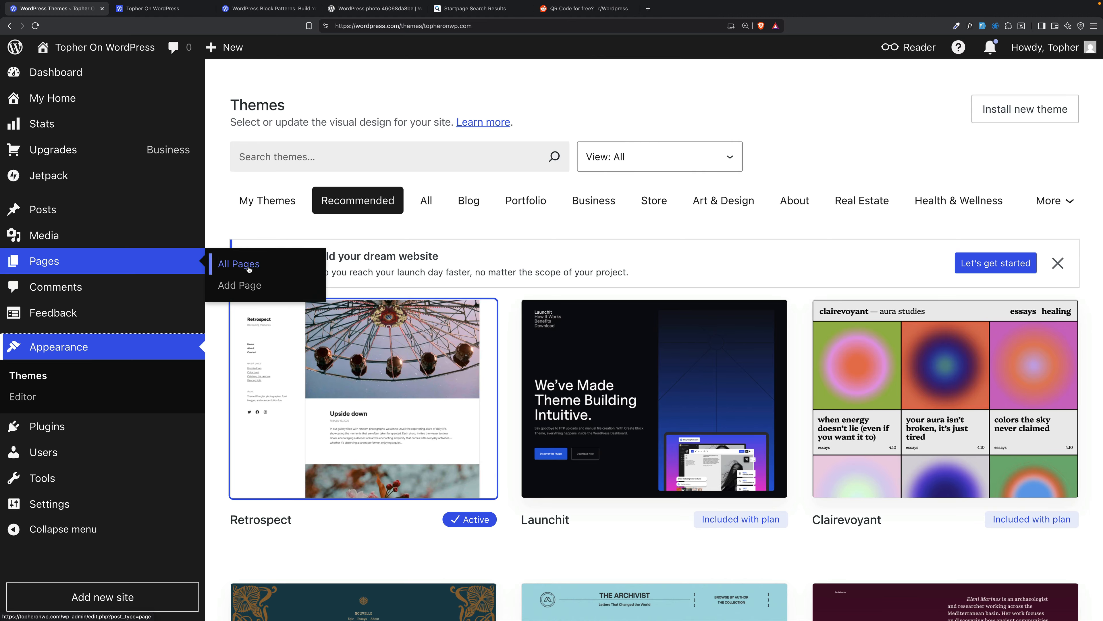
{"action": "left_click", "coordinate": [247, 287]}
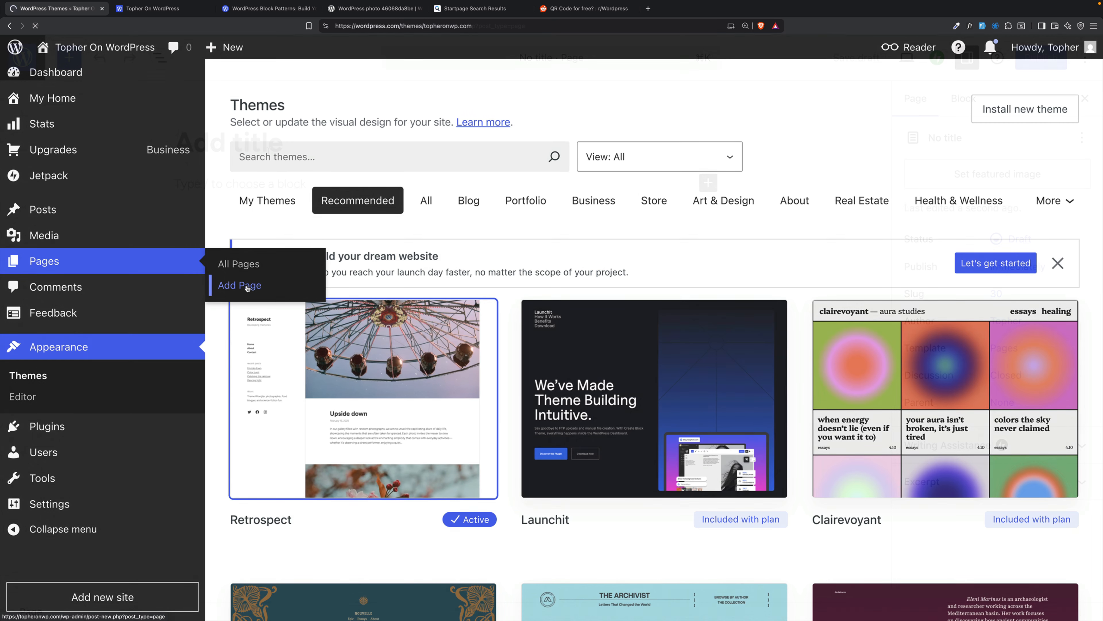
{"action": "type", "text": "Links"}
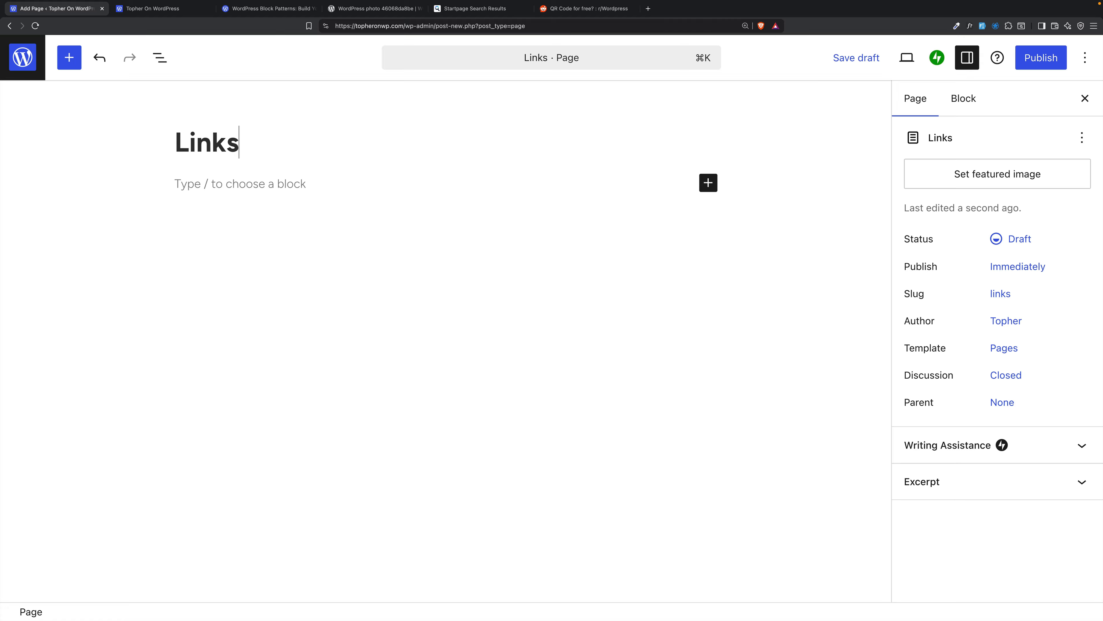
{"action": "left_click", "coordinate": [1021, 63]}
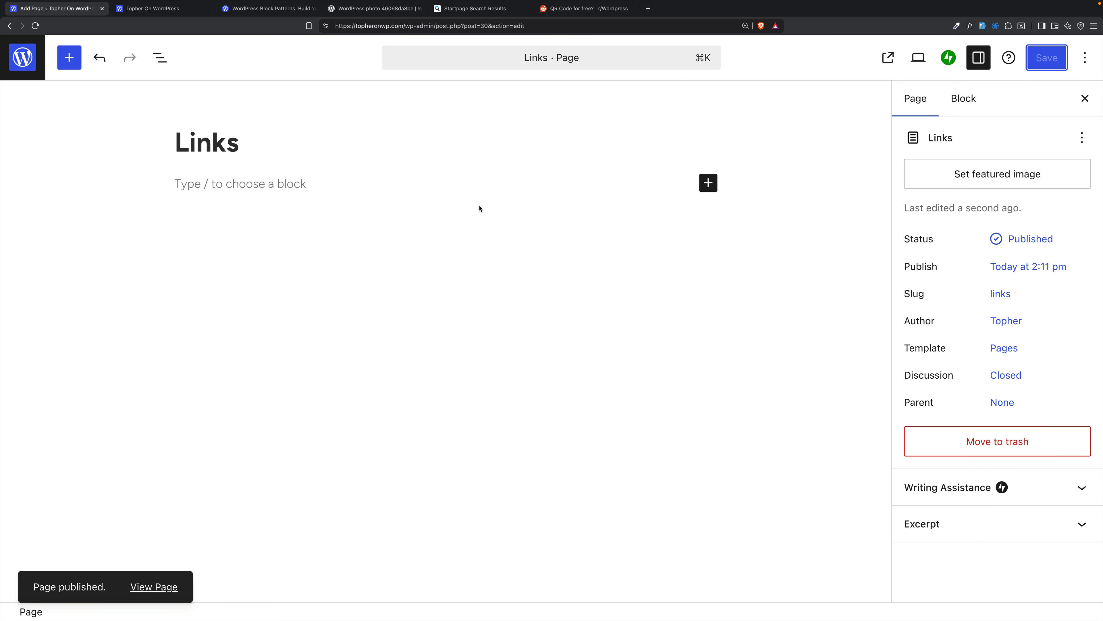
Step: Add a site template that applies only to the Links page, starting blank without a pattern
{"action": "left_click", "coordinate": [30, 63]}
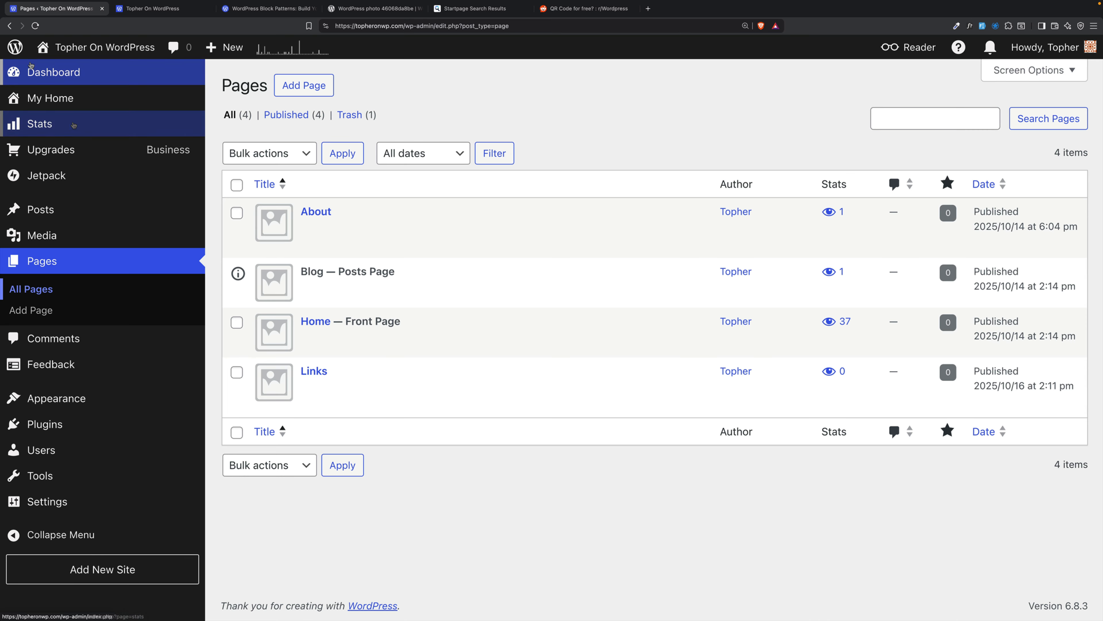
{"action": "mouse_move", "coordinate": [75, 392]}
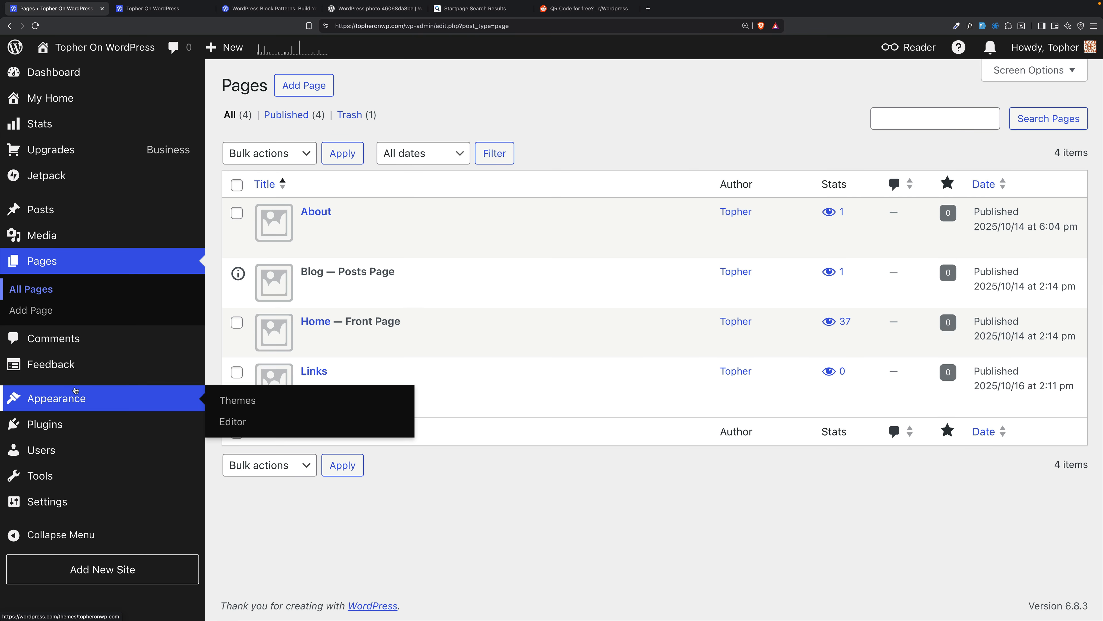
{"action": "left_click", "coordinate": [225, 420]}
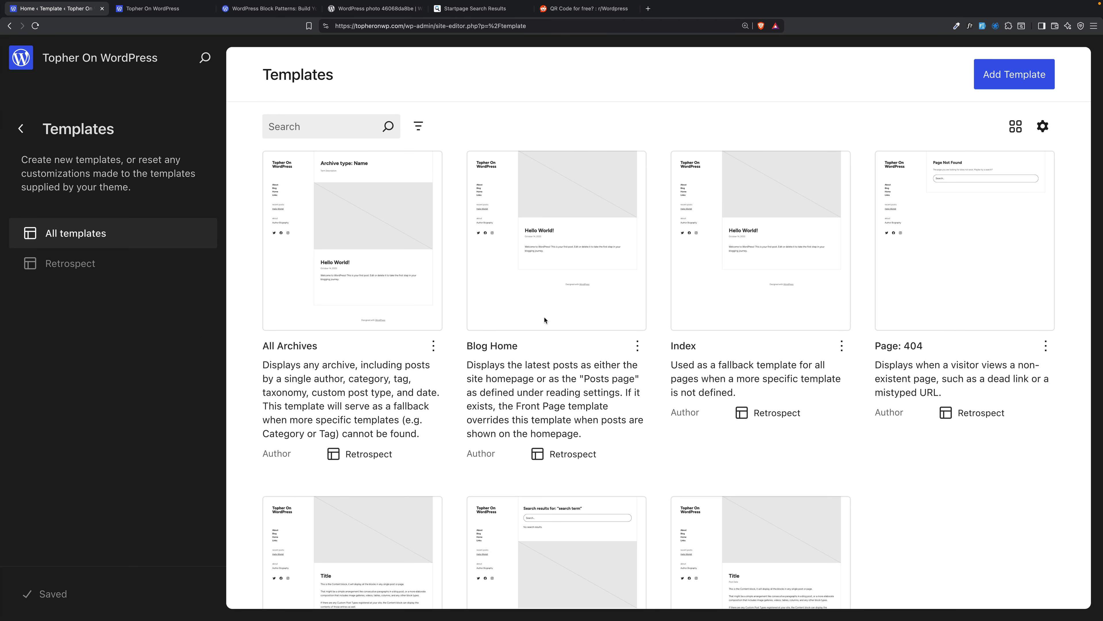
{"action": "left_click", "coordinate": [998, 84]}
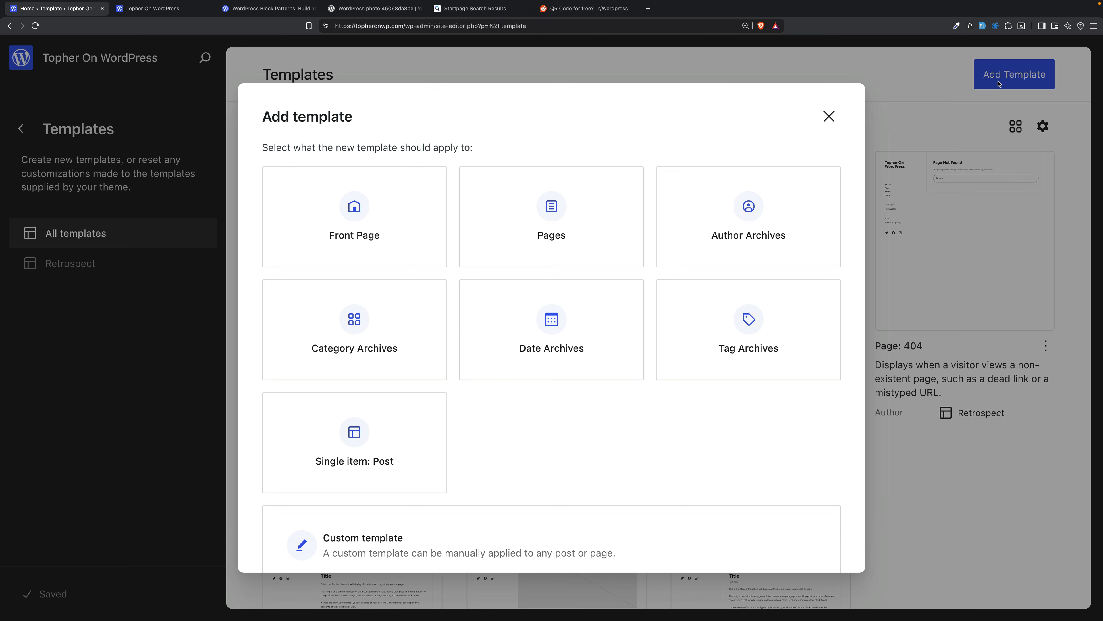
{"action": "left_click", "coordinate": [558, 213]}
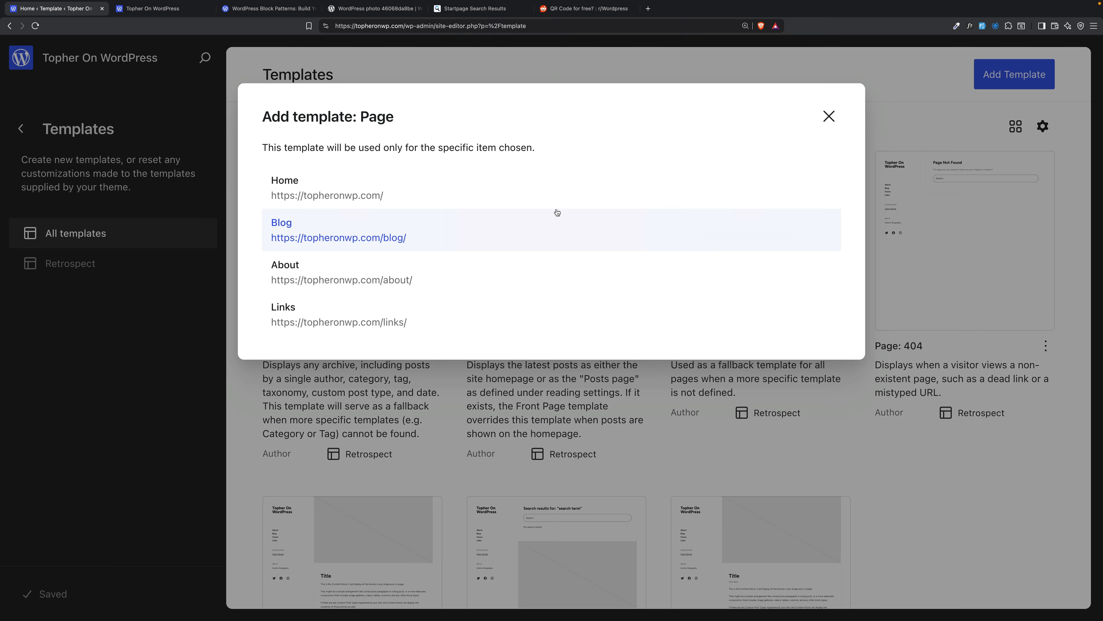
{"action": "left_click", "coordinate": [461, 318]}
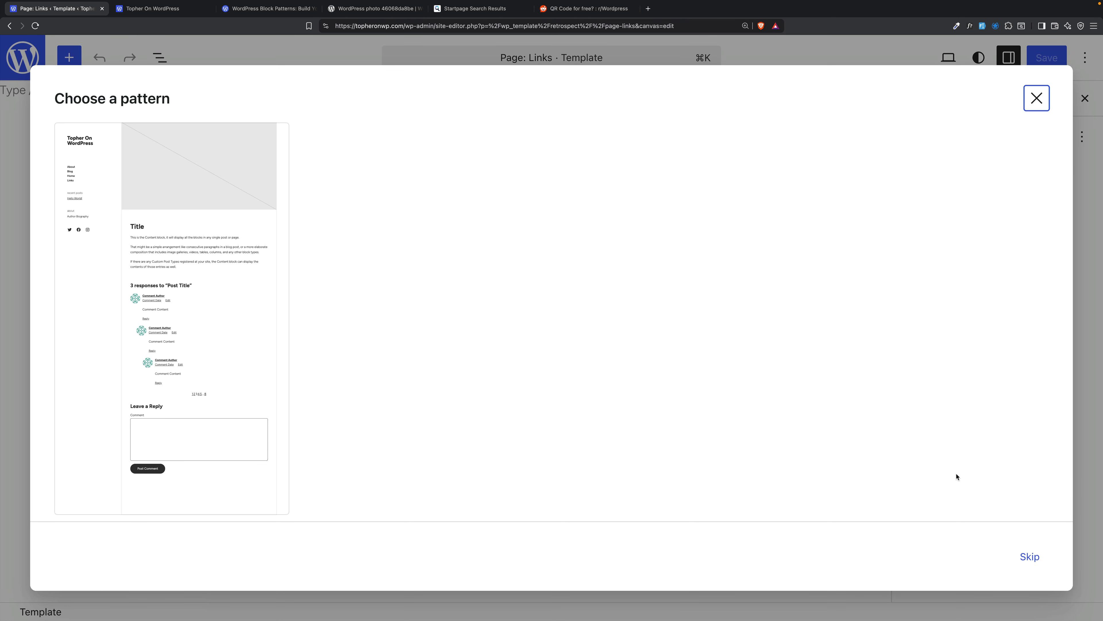
{"action": "left_click", "coordinate": [1029, 557]}
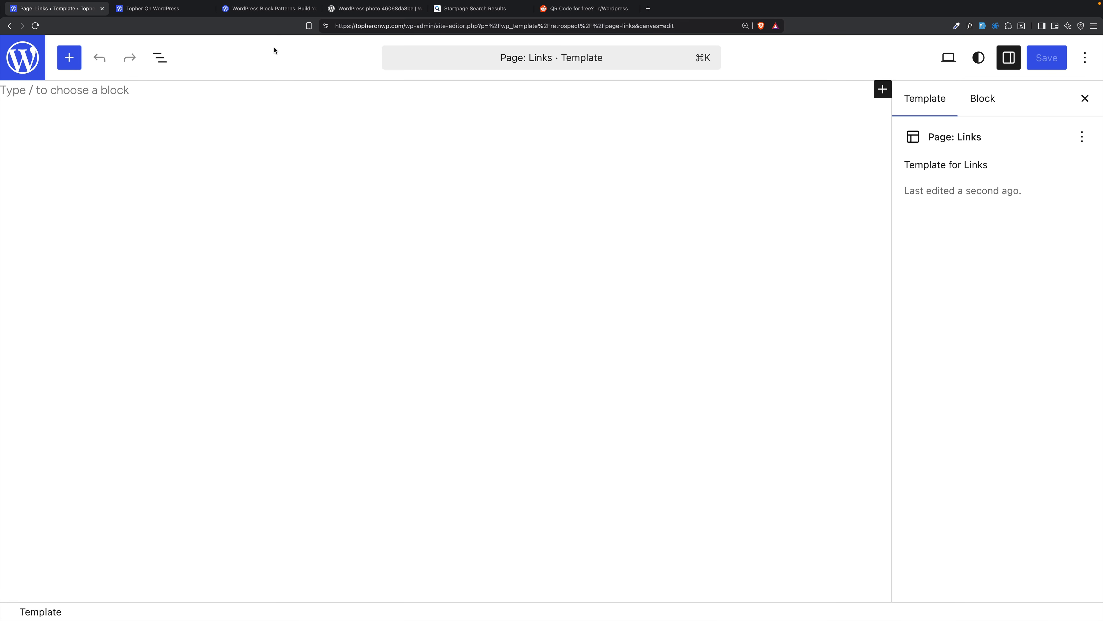
Step: Copy the Link in Bio 3 pattern from the WordPress.com pattern library and paste it into the blank Links template
{"action": "left_click", "coordinate": [277, 11]}
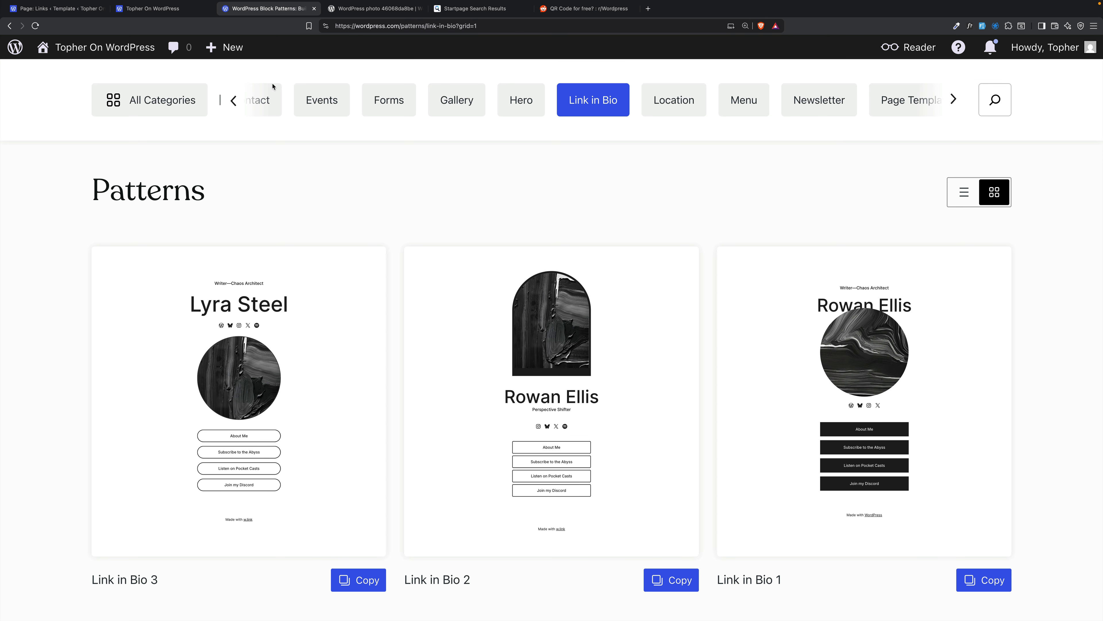
{"action": "scroll", "coordinate": [367, 195], "scroll_direction": "down", "scroll_amount": 2}
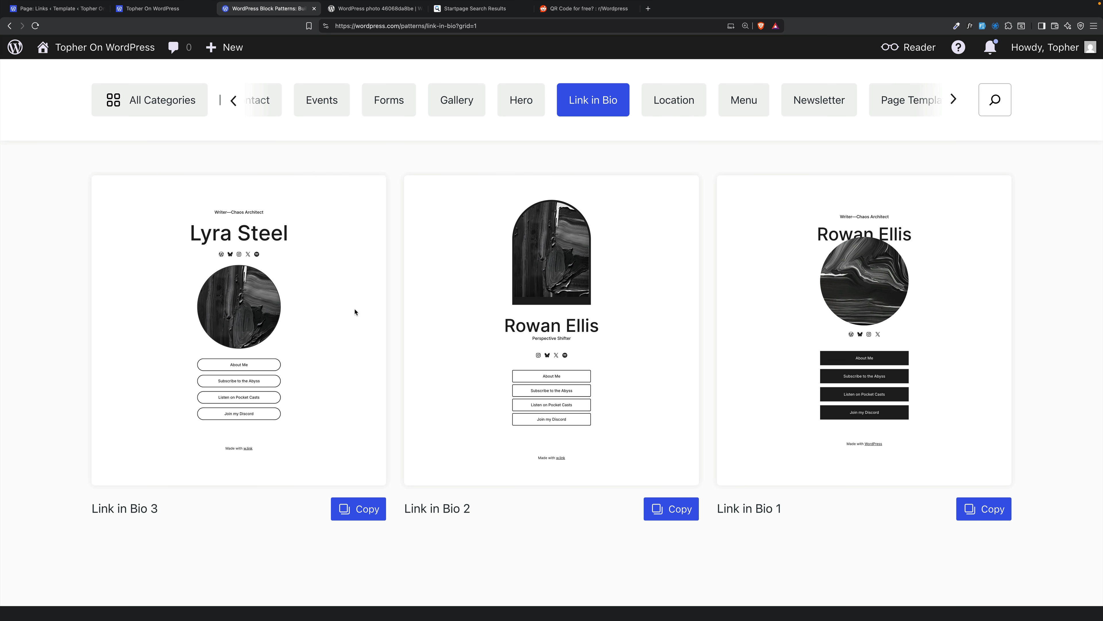
{"action": "left_click", "coordinate": [355, 507]}
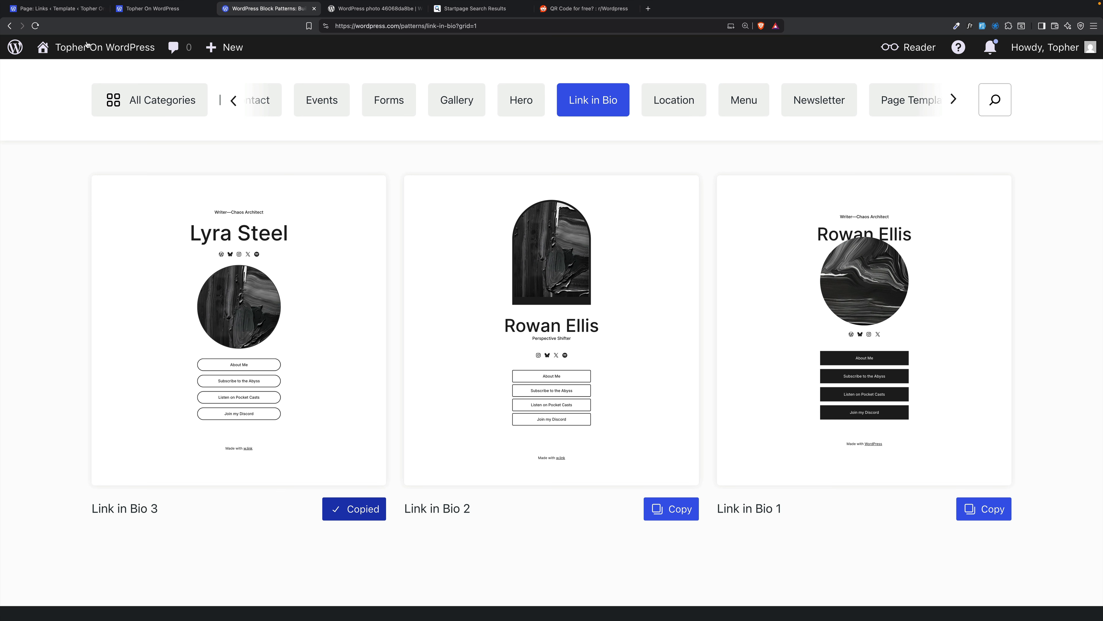
{"action": "left_click", "coordinate": [64, 11]}
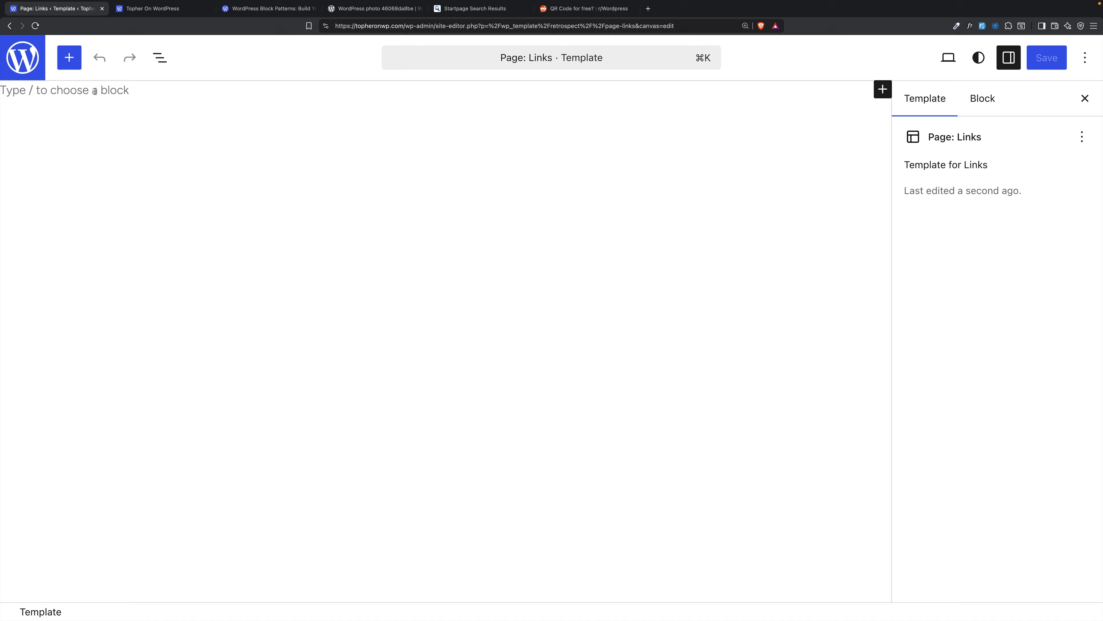
{"action": "left_click", "coordinate": [102, 108]}
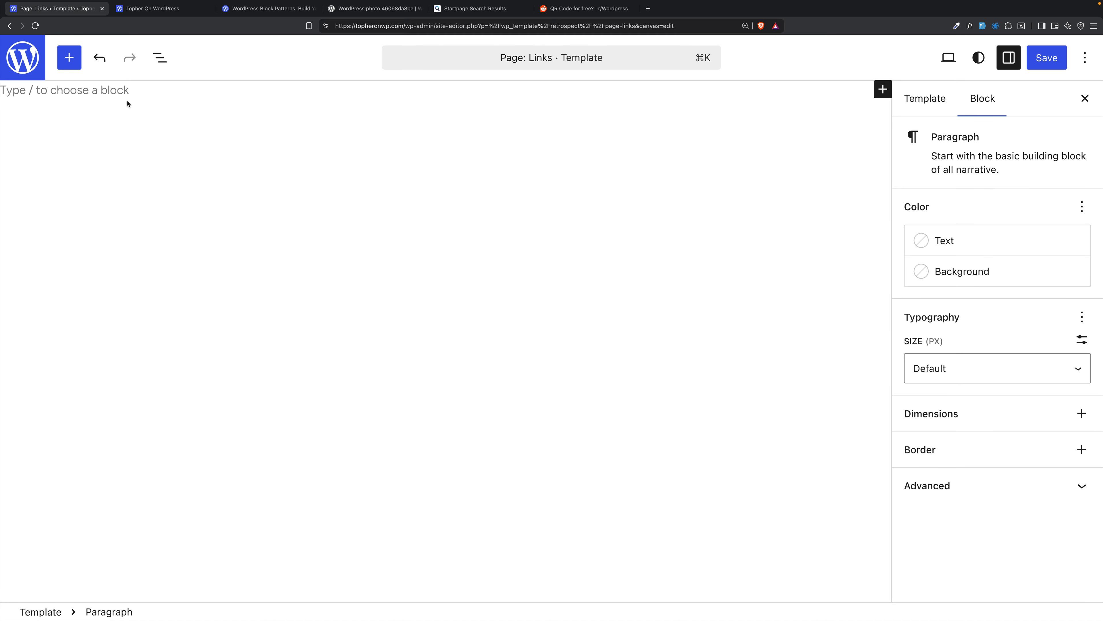
{"action": "right_click", "coordinate": [130, 92]}
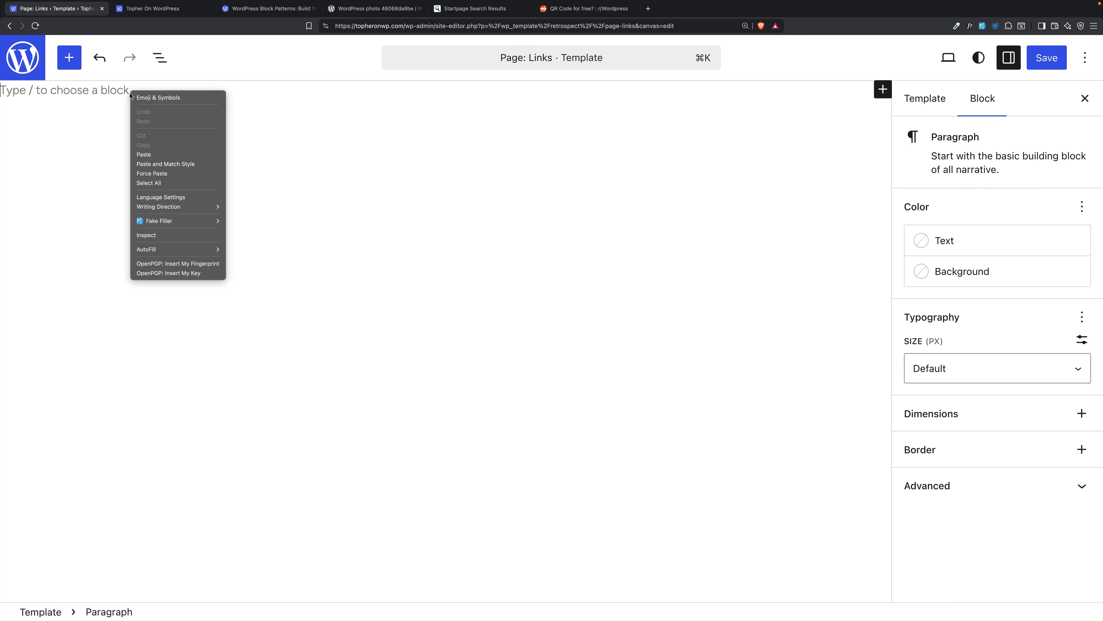
{"action": "left_click", "coordinate": [165, 156]}
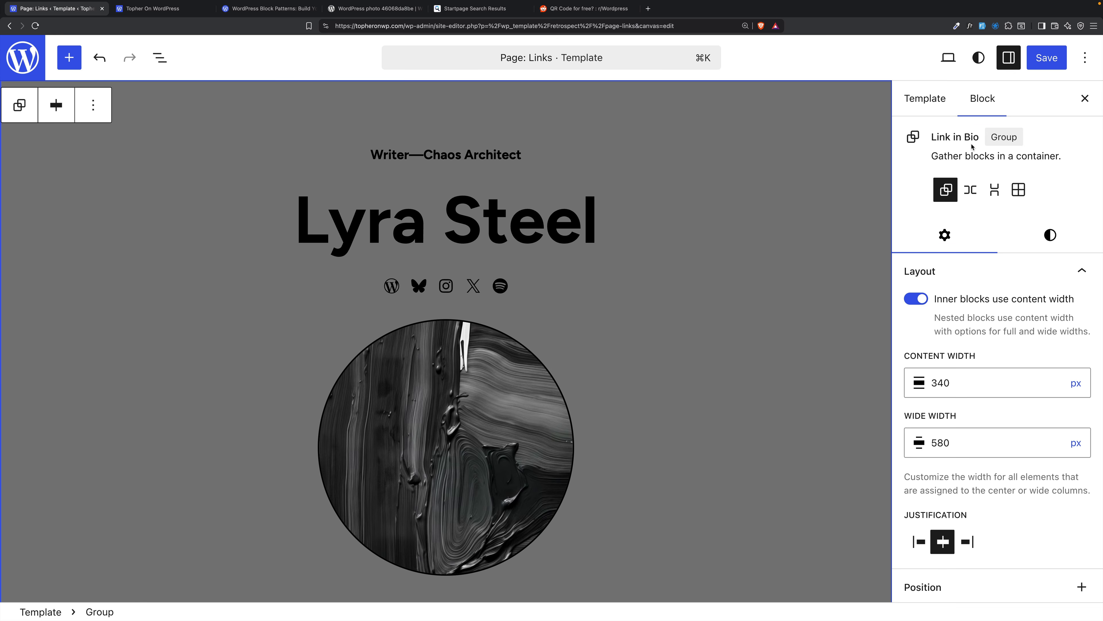
Step: Try the style variations on the Link in Bio group, apply the Default style, and save the template
{"action": "left_click", "coordinate": [1042, 235]}
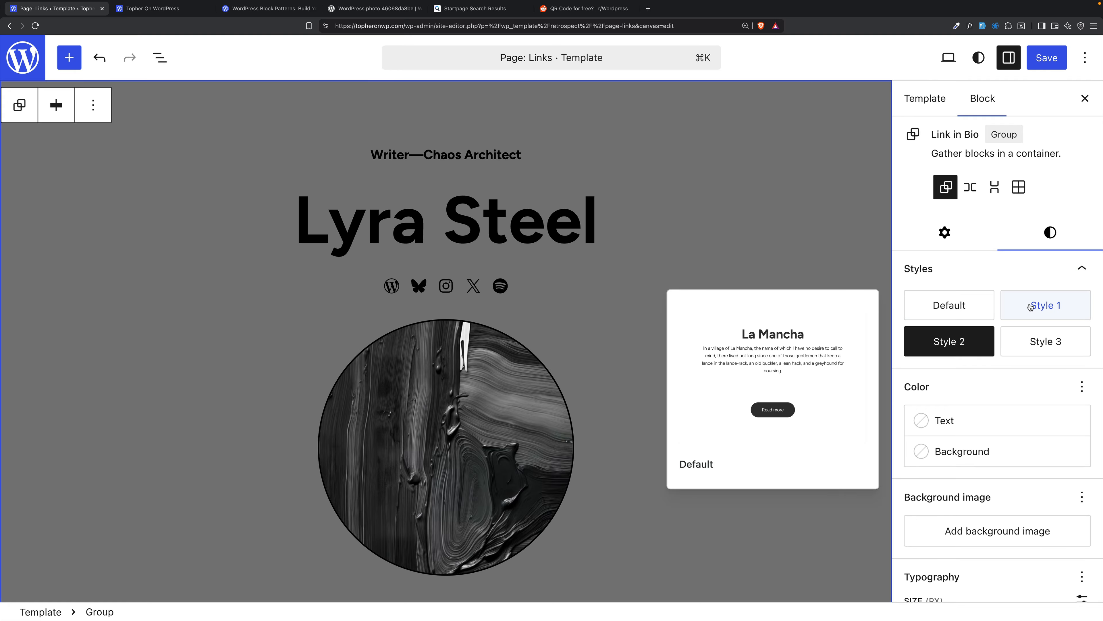
{"action": "left_click", "coordinate": [967, 305]}
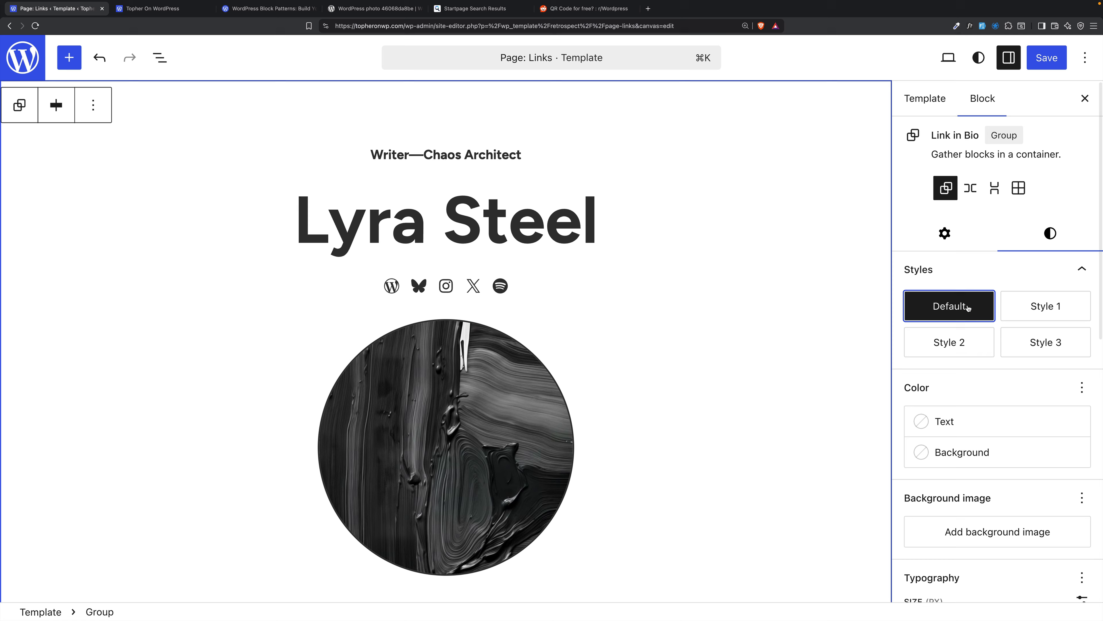
{"action": "left_click", "coordinate": [1040, 306]}
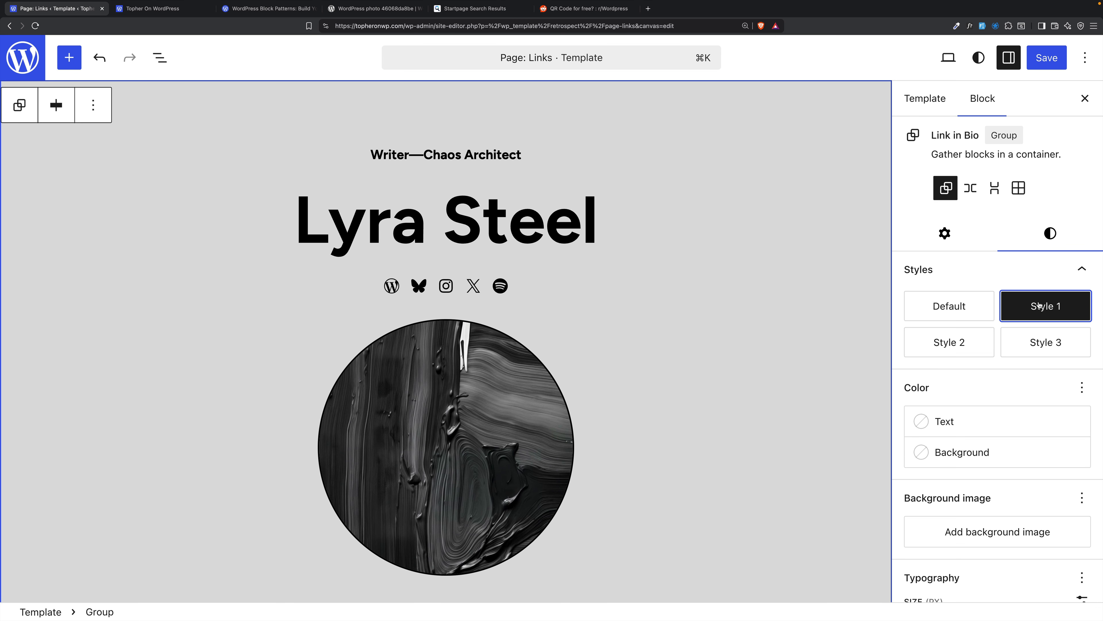
{"action": "left_click", "coordinate": [975, 337]}
{"action": "left_click", "coordinate": [1030, 343]}
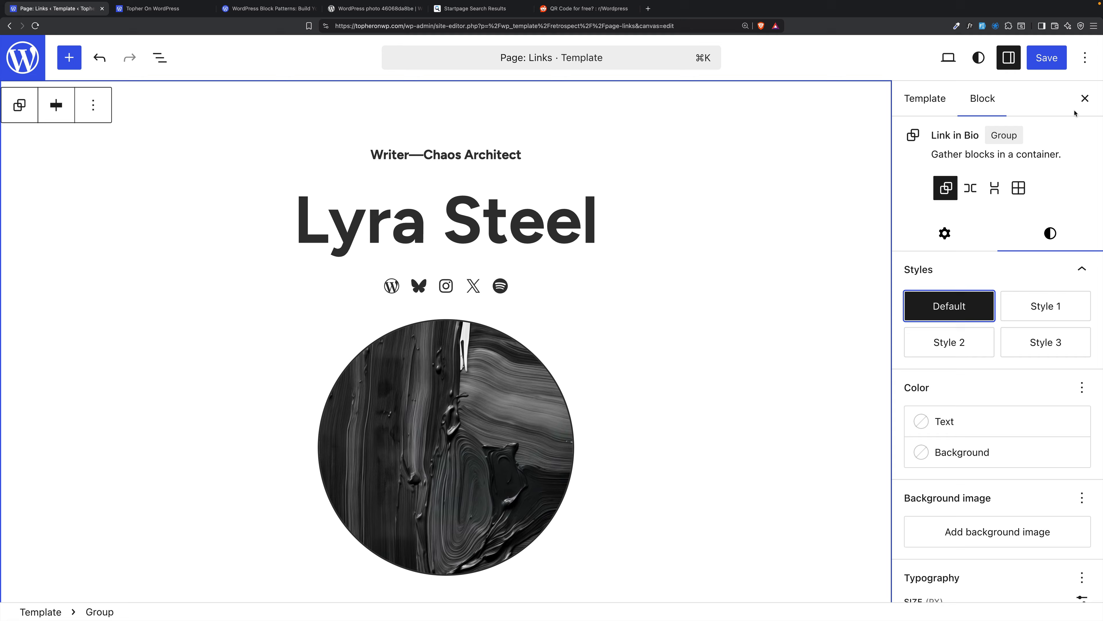
{"action": "left_click", "coordinate": [1041, 63]}
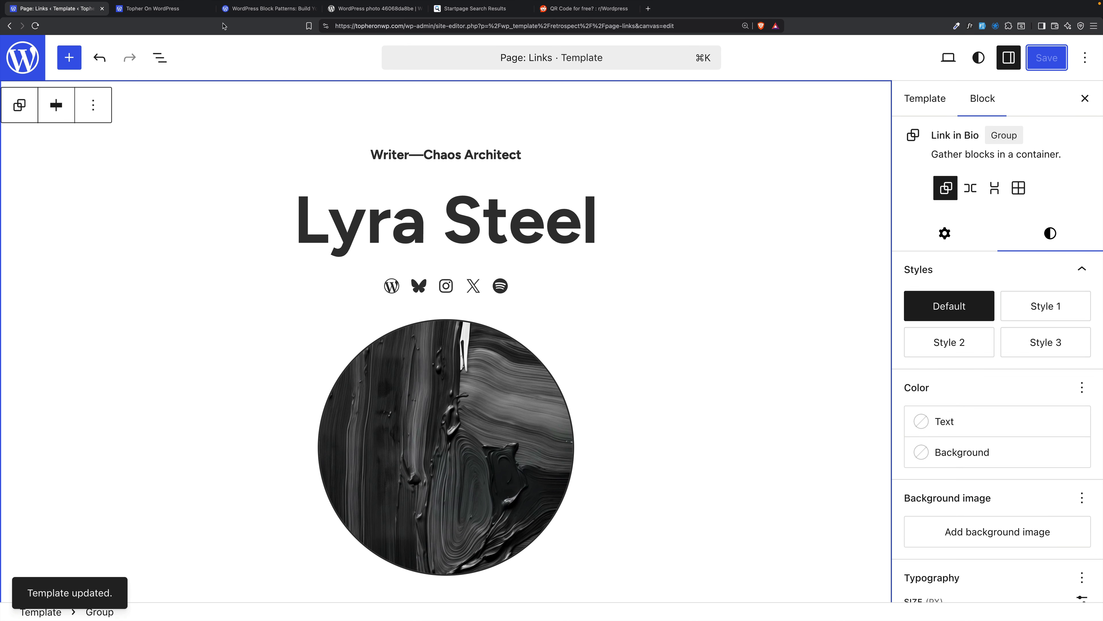
Step: Open the live site's Links page and examine the full link-in-bio layout
{"action": "left_click", "coordinate": [167, 10]}
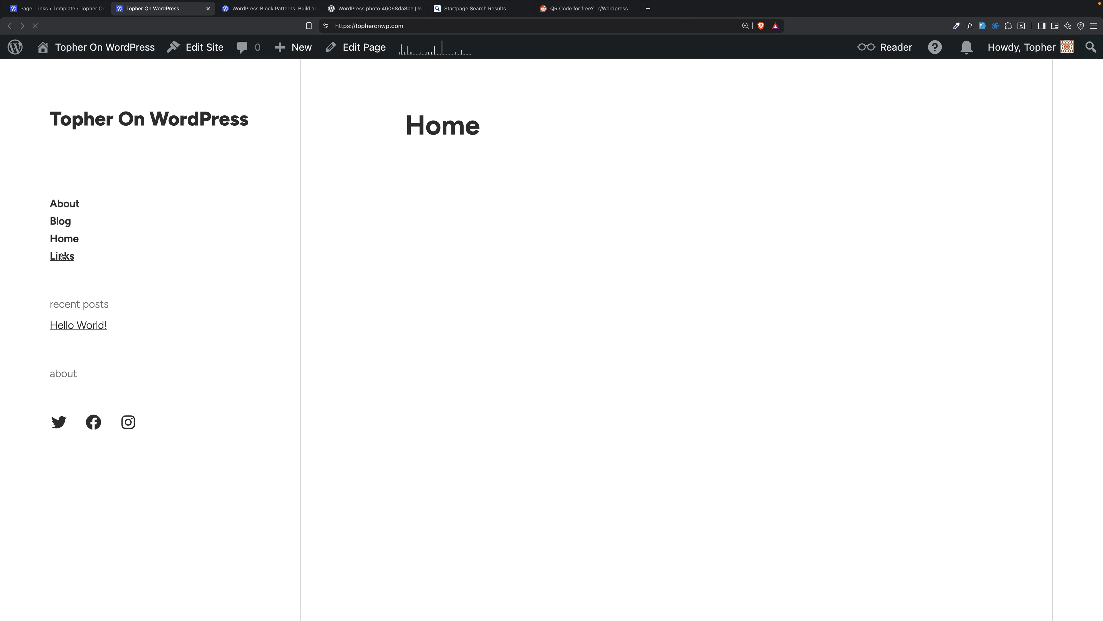
{"action": "left_click", "coordinate": [62, 255]}
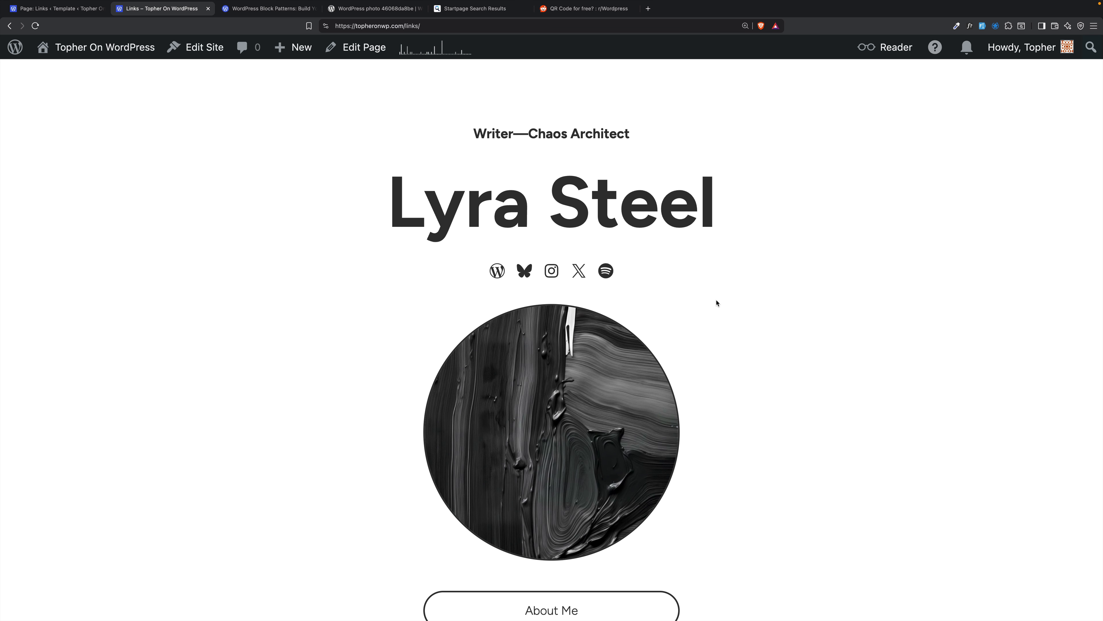
{"action": "scroll", "coordinate": [717, 303], "scroll_direction": "down", "scroll_amount": 7}
{"action": "scroll", "coordinate": [717, 303], "scroll_direction": "up", "scroll_amount": 7}
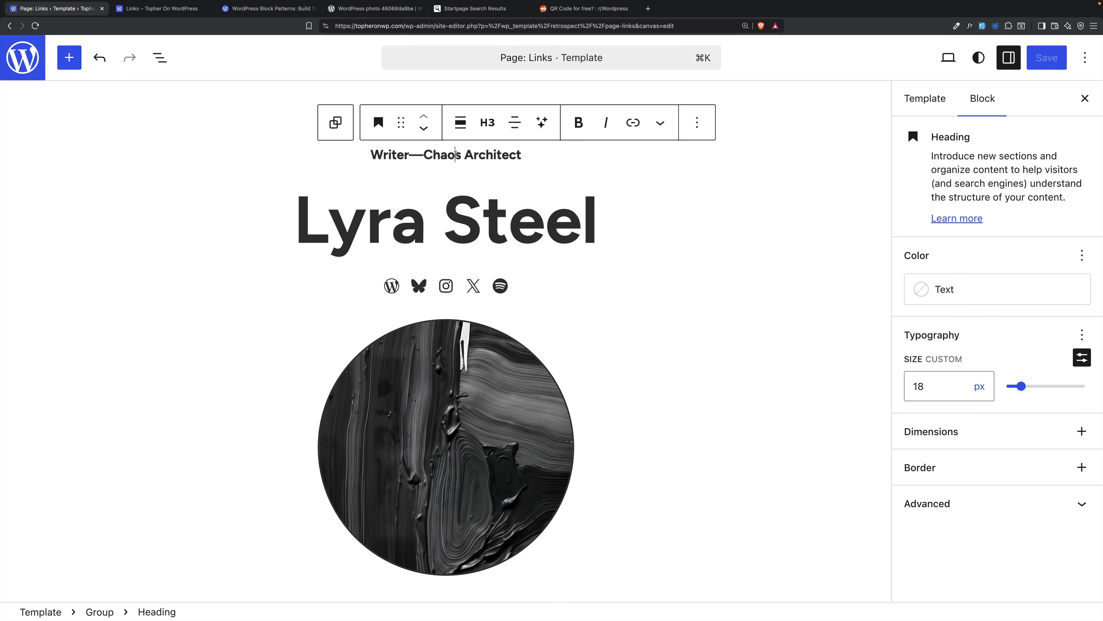
Step: Replace the small tagline heading with "WordPresser" and the large heading with the site owner's full name
{"action": "triple_click", "coordinate": [455, 155]}
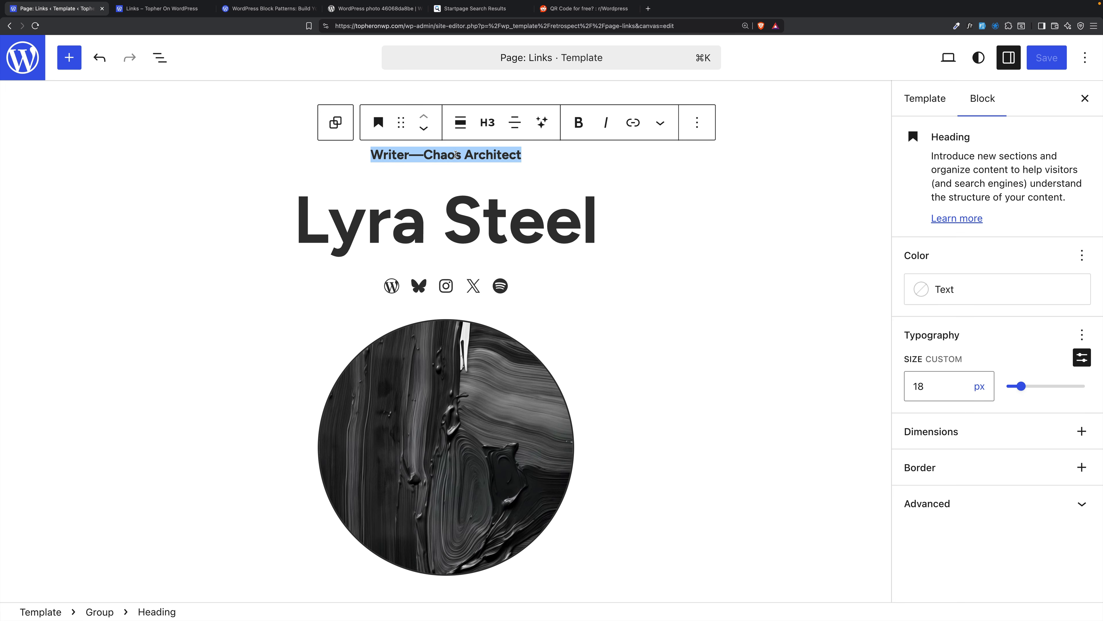
{"action": "type", "text": "WordPresser"}
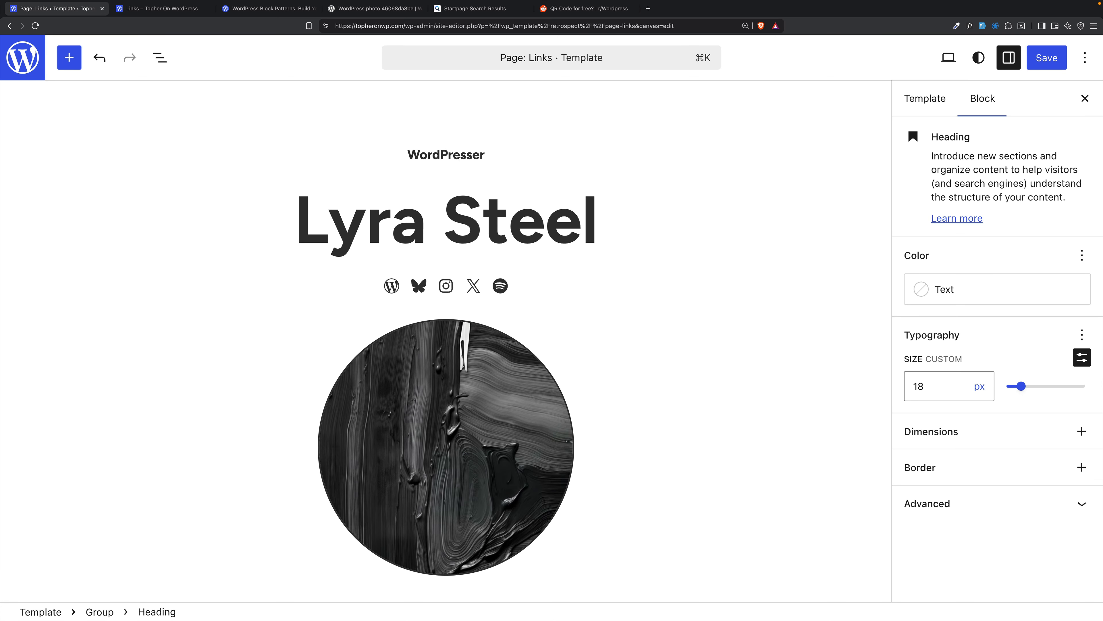
{"action": "triple_click", "coordinate": [448, 205]}
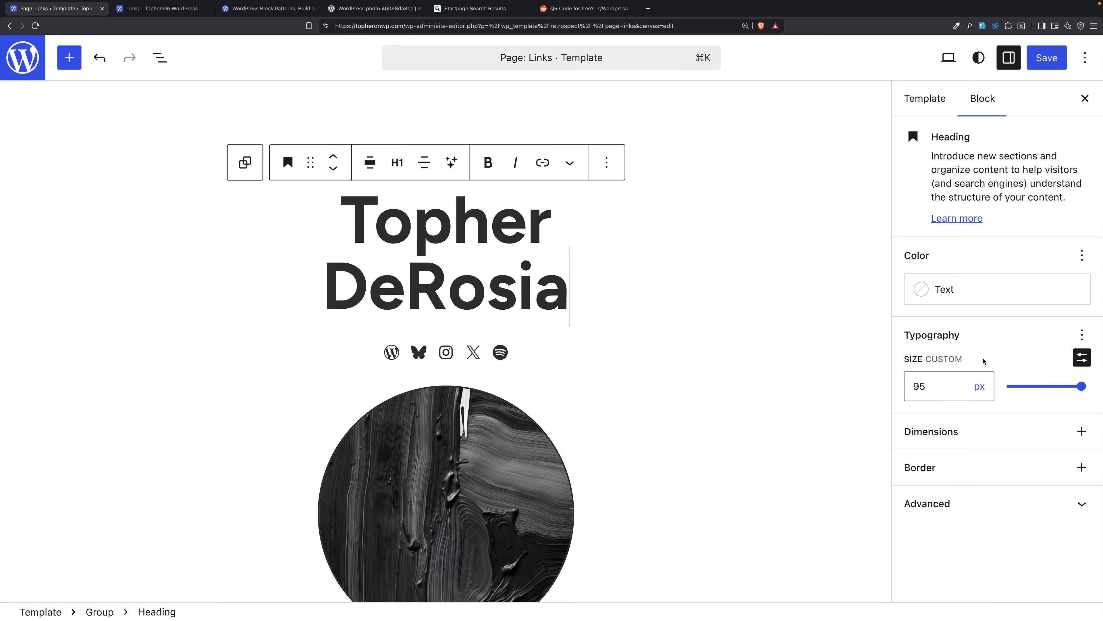
Step: Set the large name heading's font size to 75 px
{"action": "left_click", "coordinate": [917, 386]}
{"action": "left_click_drag", "start_coordinate": [916, 386], "coordinate": [909, 387]}
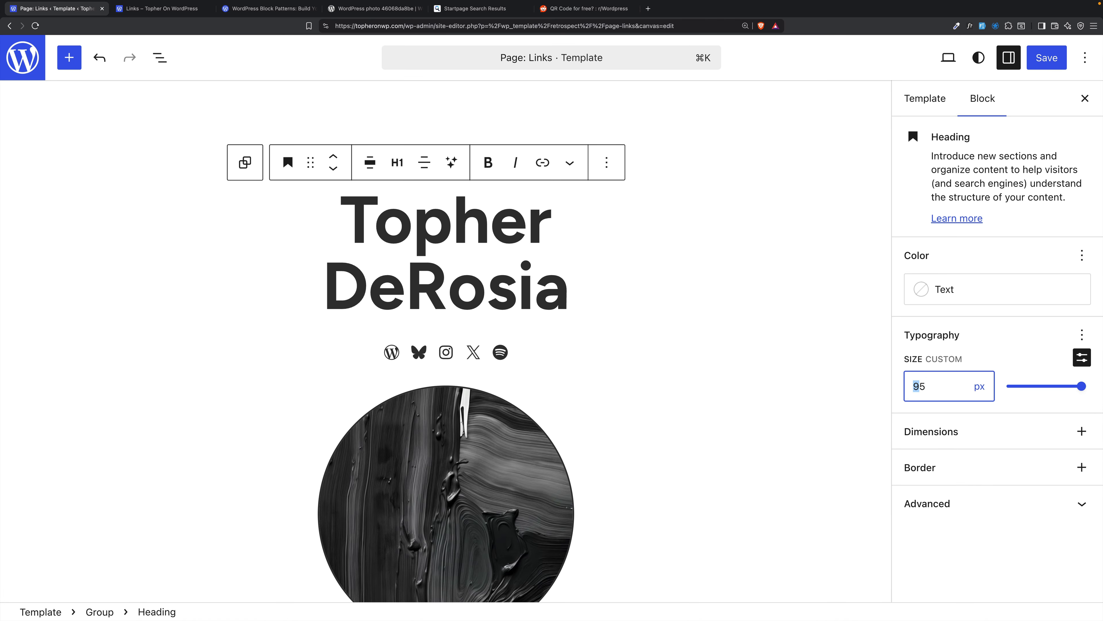
{"action": "type", "text": "7"}
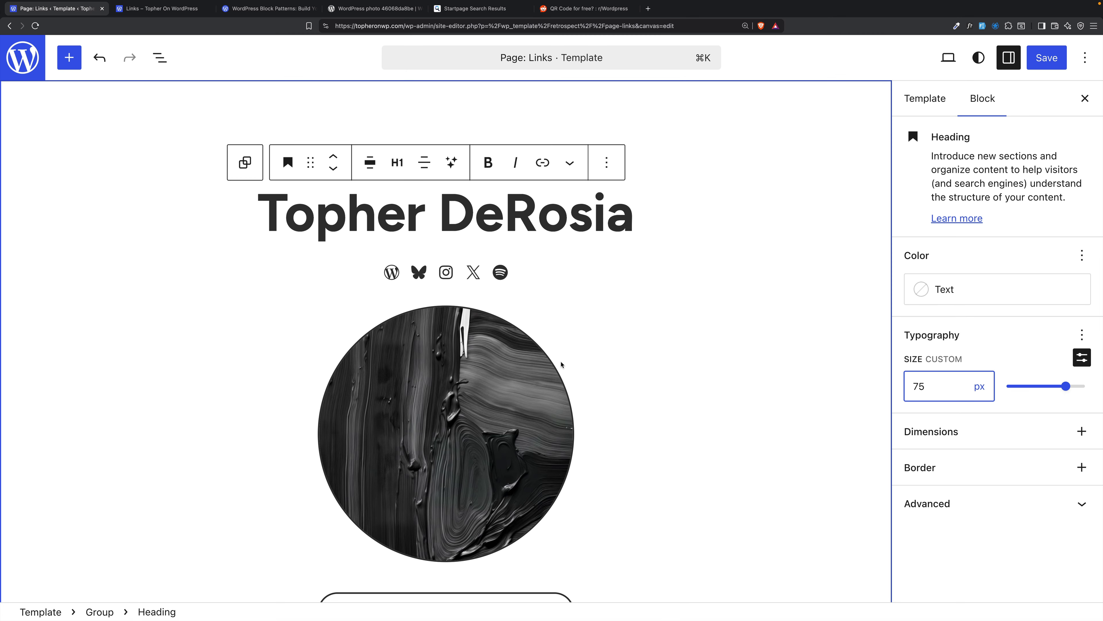
Step: Replace the circular placeholder image below the social icons with the portrait photo from the Media Library
{"action": "left_click", "coordinate": [431, 348]}
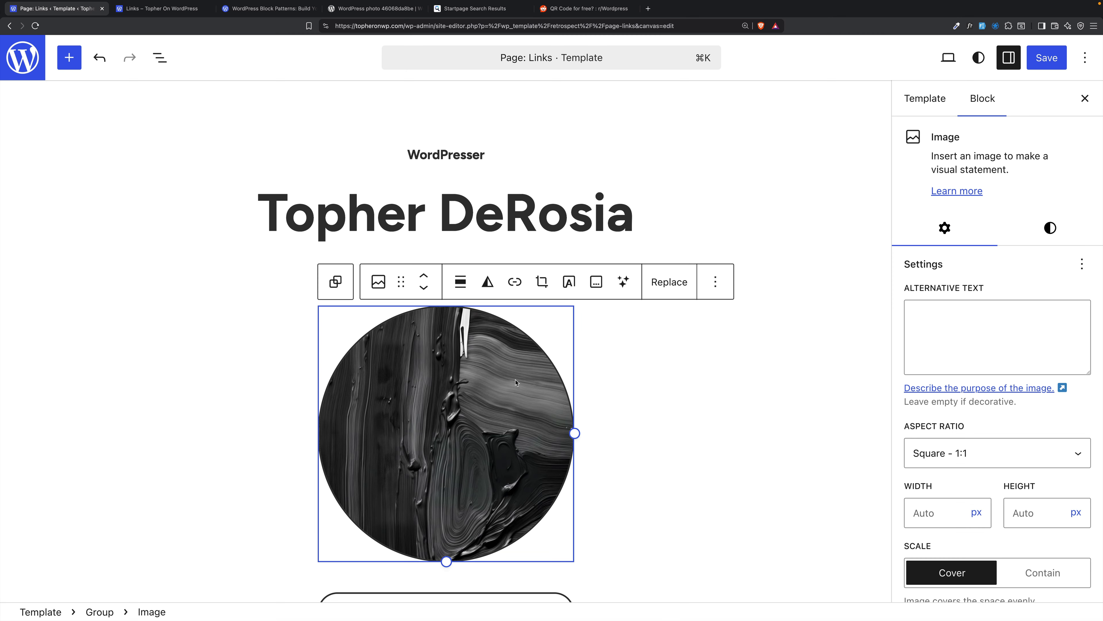
{"action": "left_click", "coordinate": [375, 287]}
{"action": "left_click", "coordinate": [820, 313]}
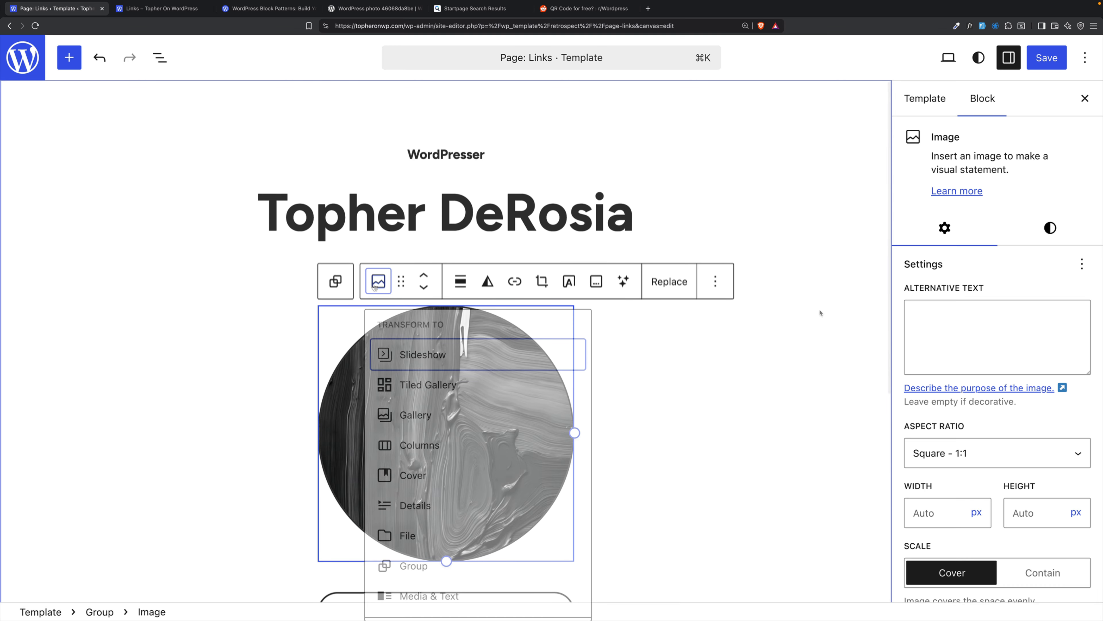
{"action": "left_click", "coordinate": [678, 290]}
{"action": "left_click", "coordinate": [700, 322]}
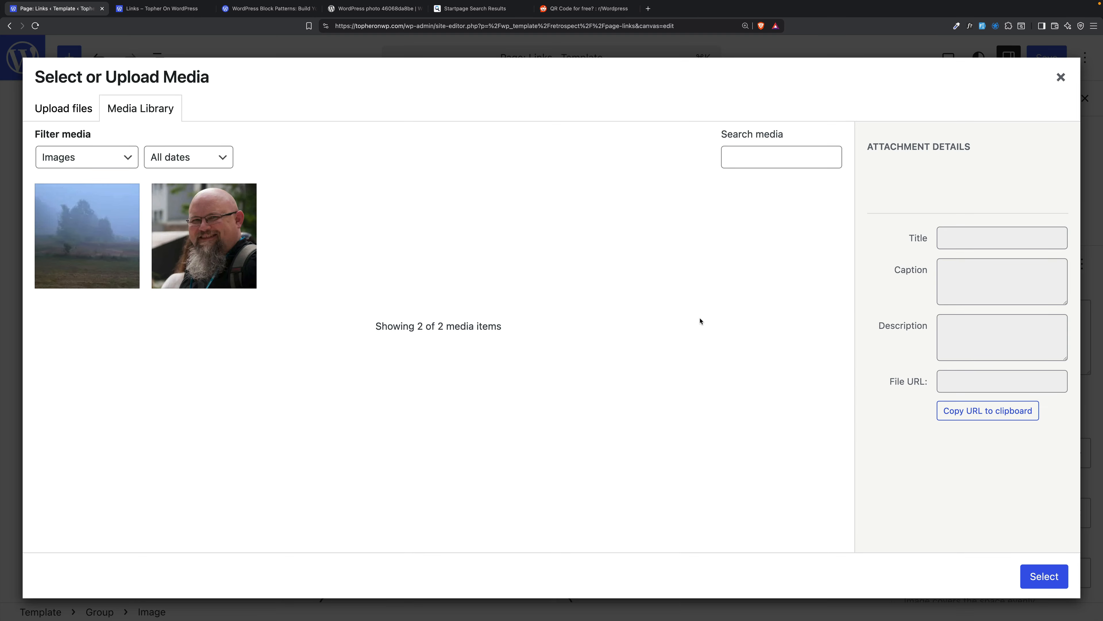
{"action": "left_click", "coordinate": [216, 241]}
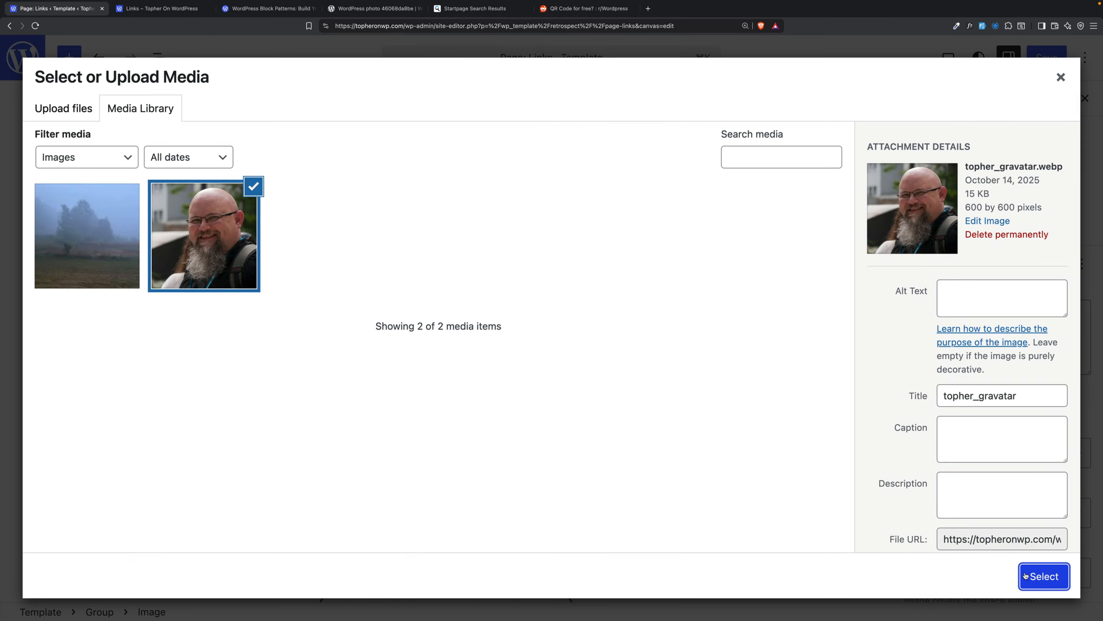
{"action": "left_click", "coordinate": [1044, 576]}
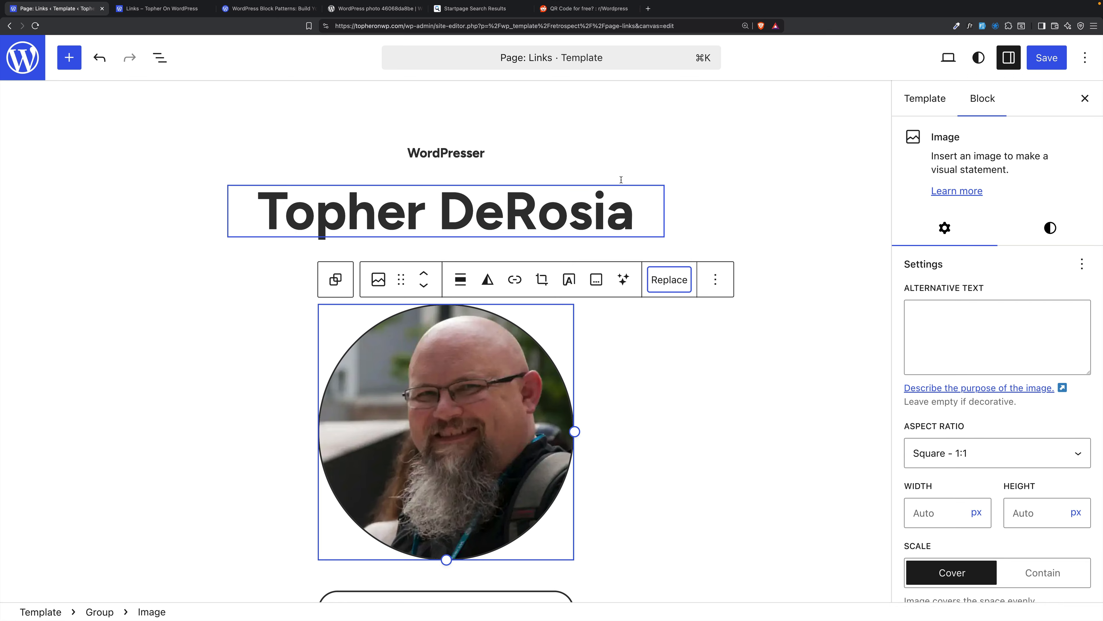
Step: Link the WordPress social icon to the site owner's WordPress.org profile URL
{"action": "left_click", "coordinate": [630, 216]}
{"action": "left_click", "coordinate": [396, 275]}
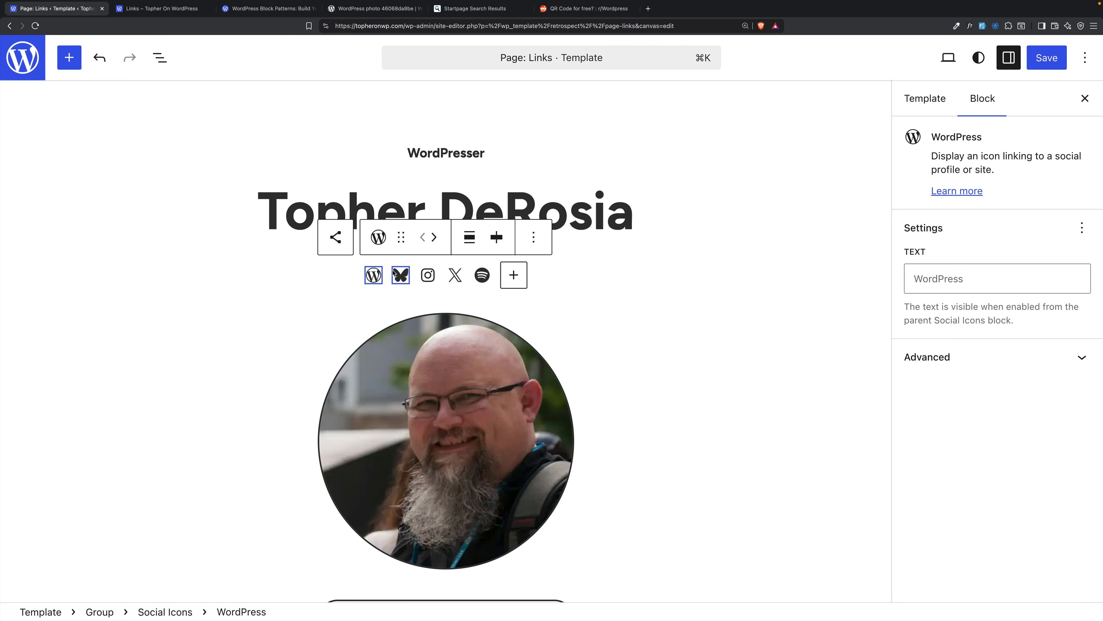
{"action": "left_click", "coordinate": [374, 275]}
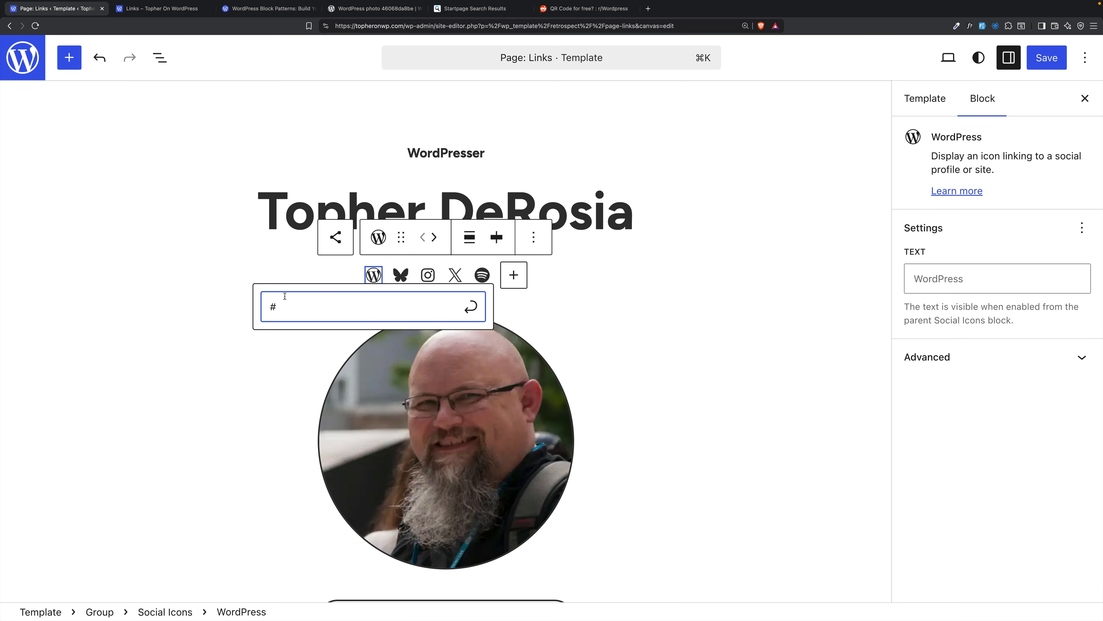
{"action": "type", "text": "https://profiles.wordpress.org/topher1kenobe/"}
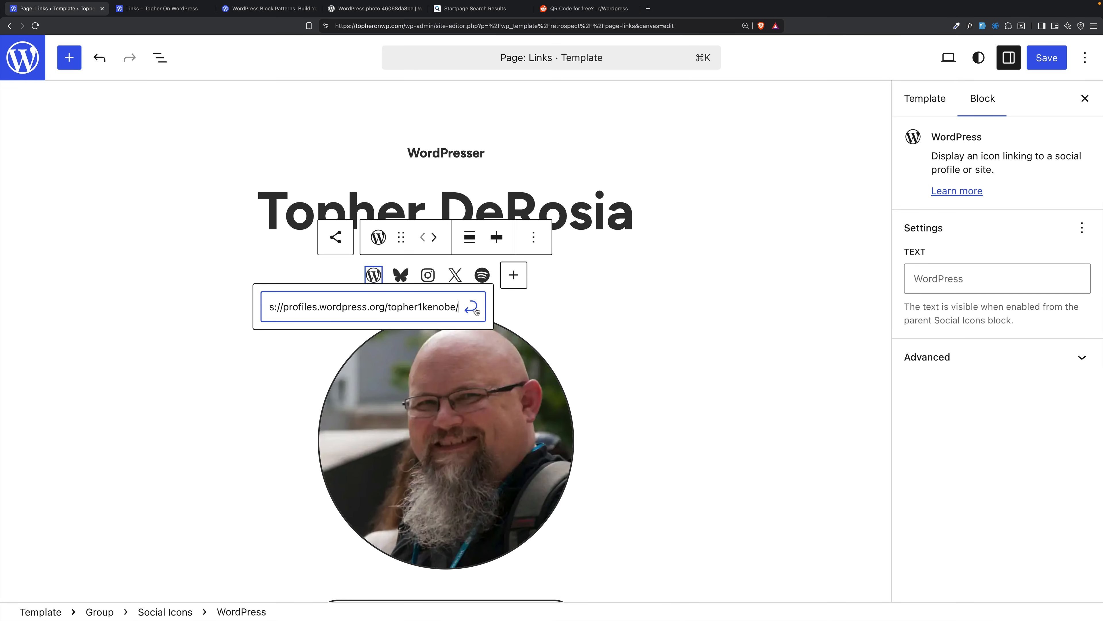
{"action": "left_click", "coordinate": [476, 309]}
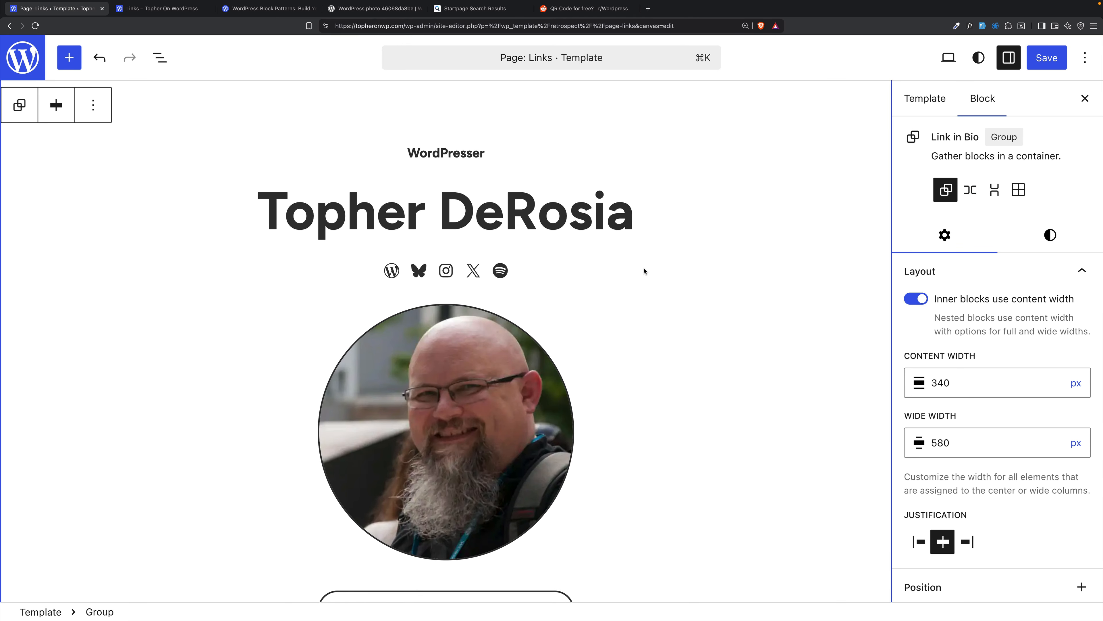
Step: Link the About Me button to the site owner's personal website address and save the template
{"action": "scroll", "coordinate": [645, 271], "scroll_direction": "down", "scroll_amount": 8}
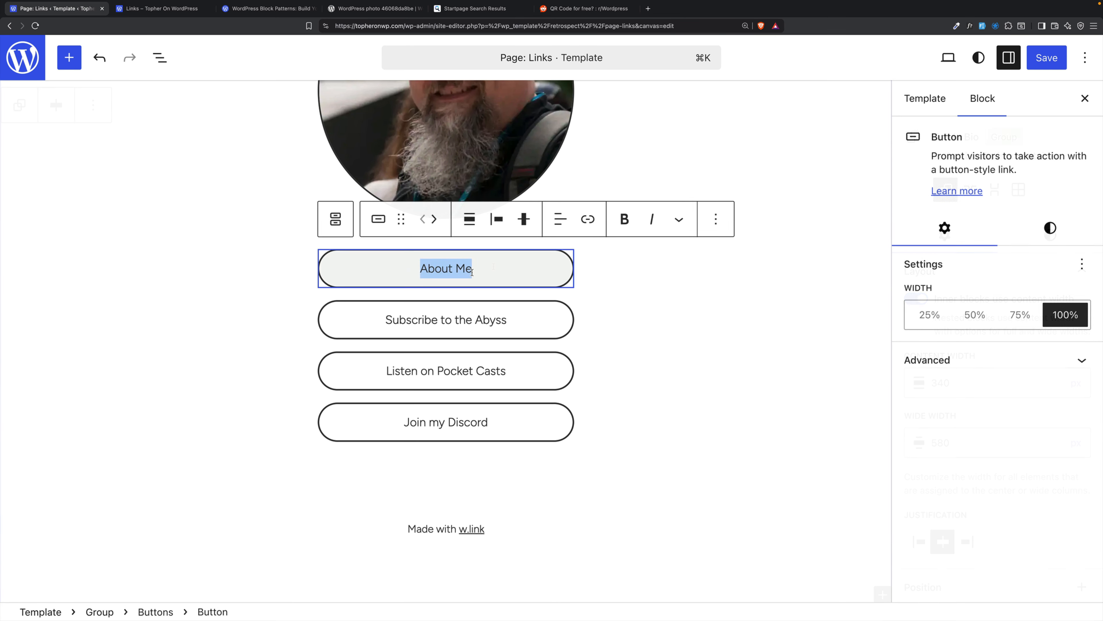
{"action": "left_click", "coordinate": [463, 270]}
{"action": "triple_click", "coordinate": [432, 268]}
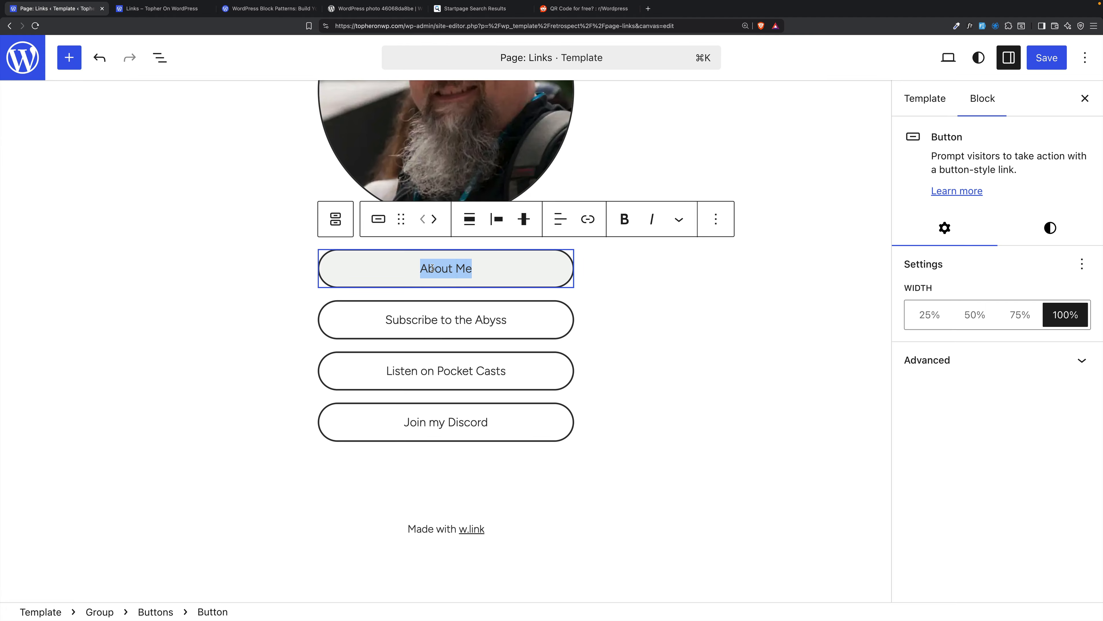
{"action": "left_click", "coordinate": [587, 220]}
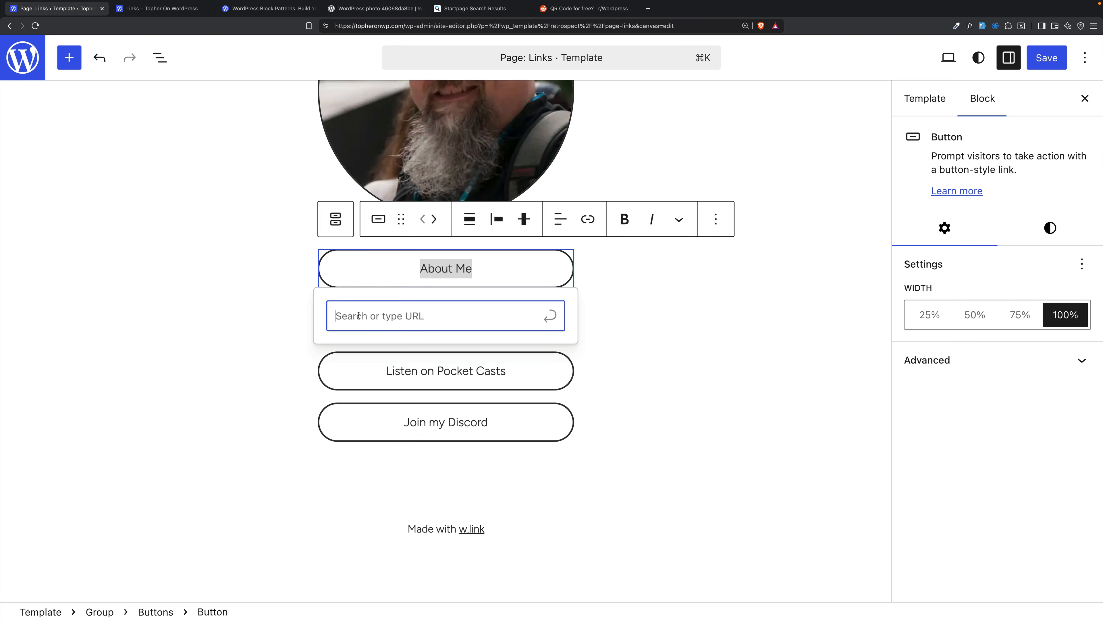
{"action": "type", "text": "https://topher.how"}
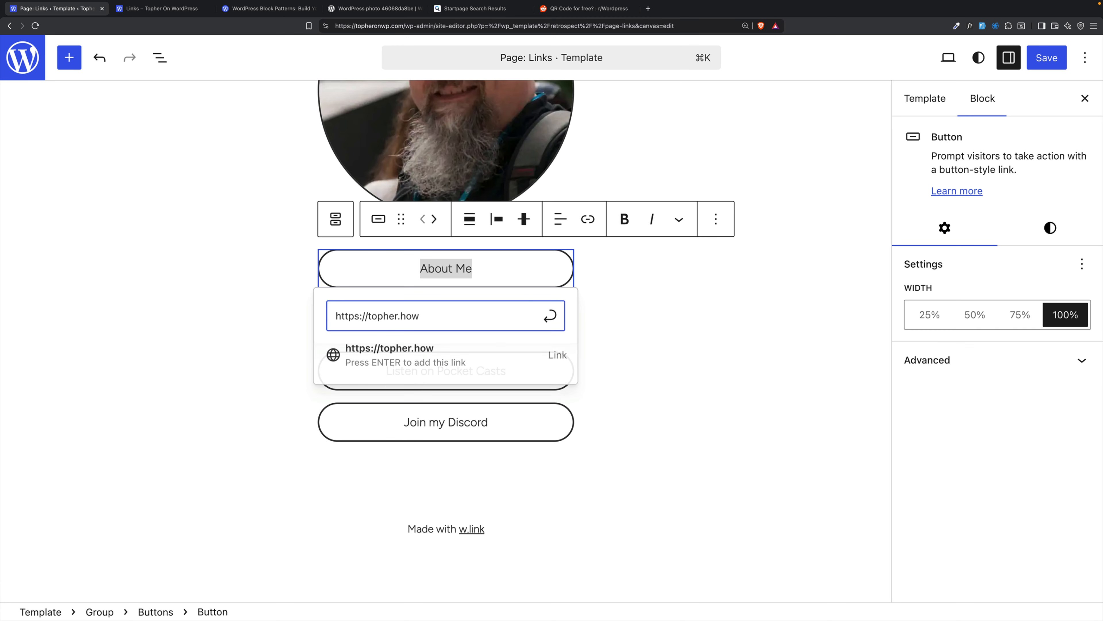
{"action": "key", "text": "Return"}
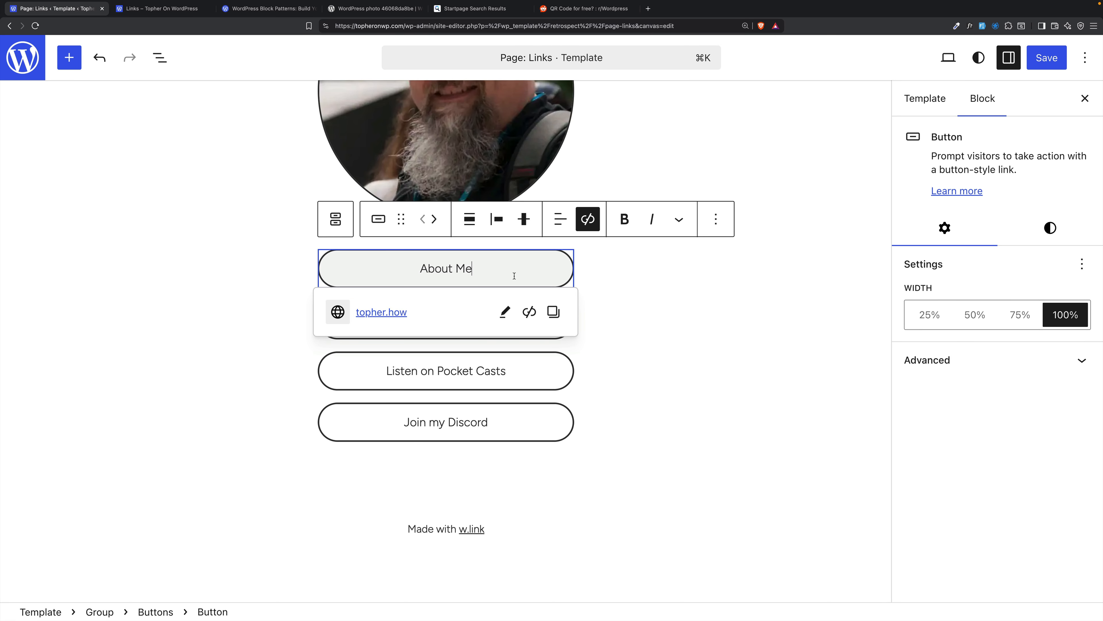
{"action": "left_click", "coordinate": [621, 286]}
{"action": "left_click", "coordinate": [1057, 64]}
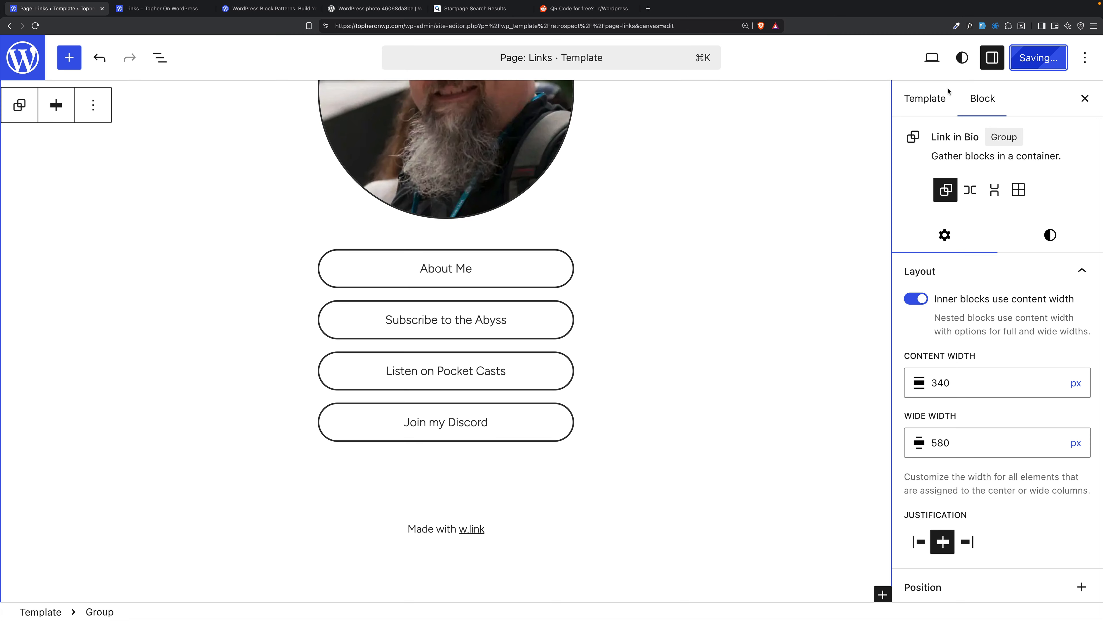
Step: Review the live Links page and test its About Me button and WordPress icon links, returning to the page after each
{"action": "left_click", "coordinate": [169, 9]}
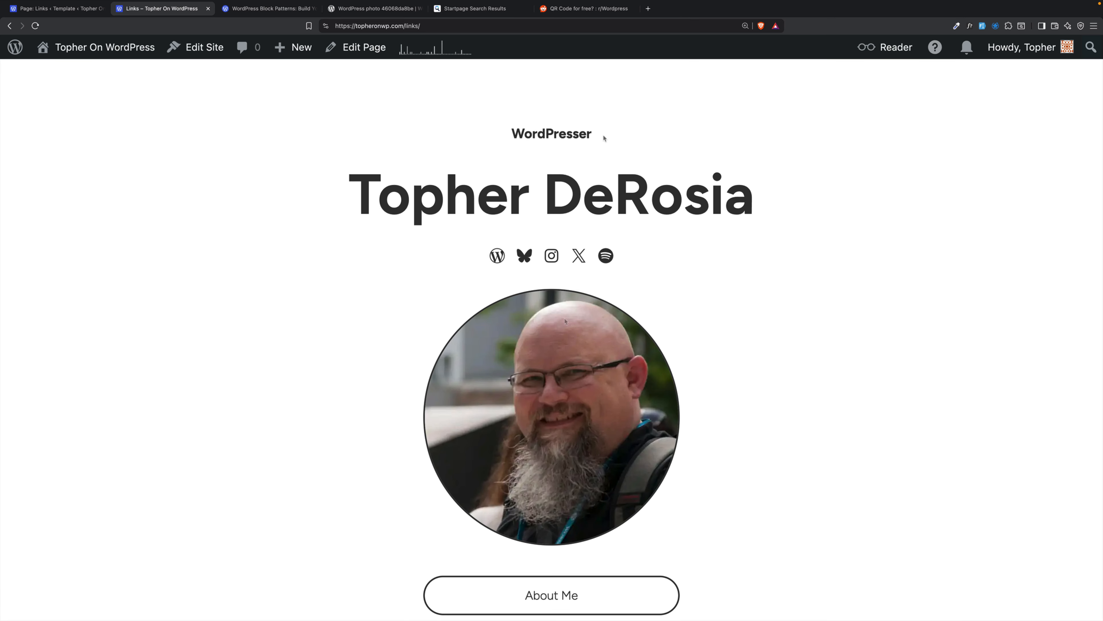
{"action": "scroll", "coordinate": [567, 346], "scroll_direction": "down", "scroll_amount": 3}
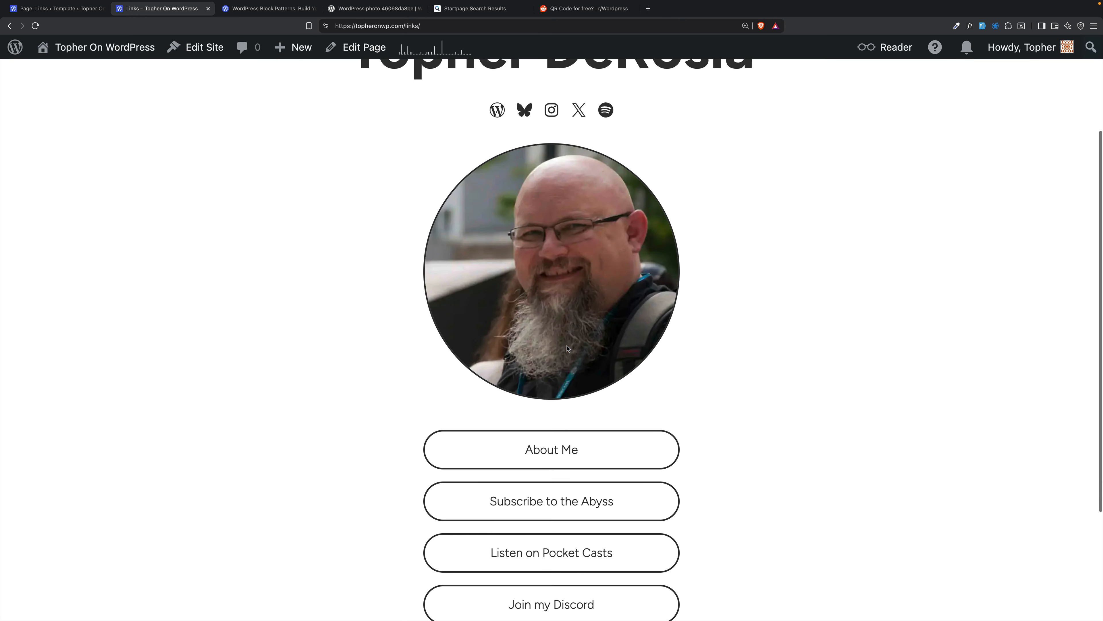
{"action": "left_click", "coordinate": [543, 451]}
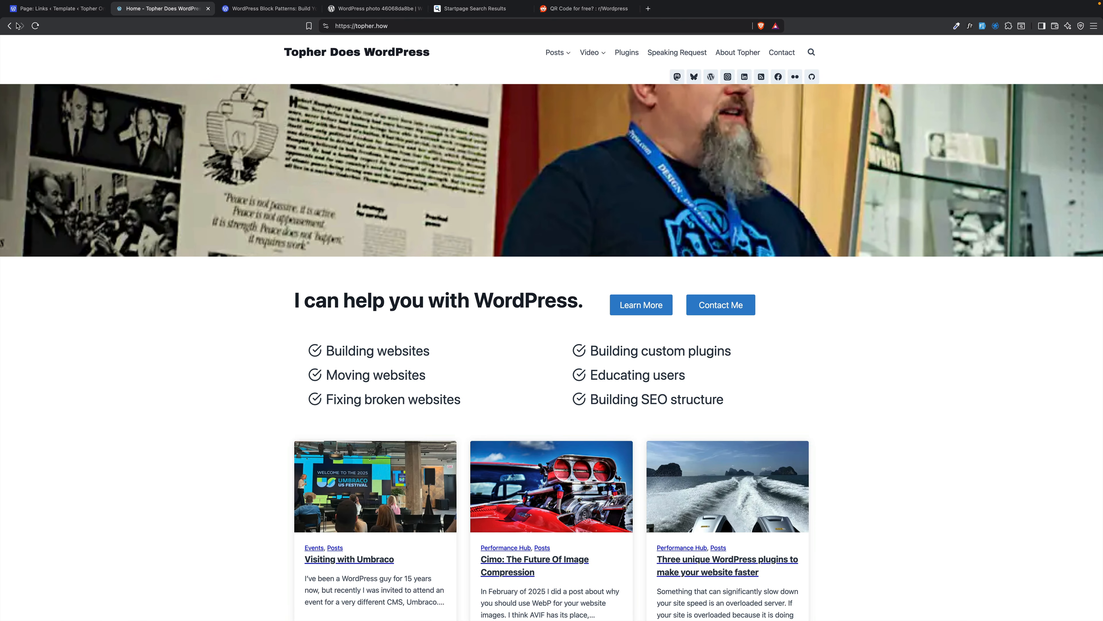
{"action": "left_click", "coordinate": [9, 26]}
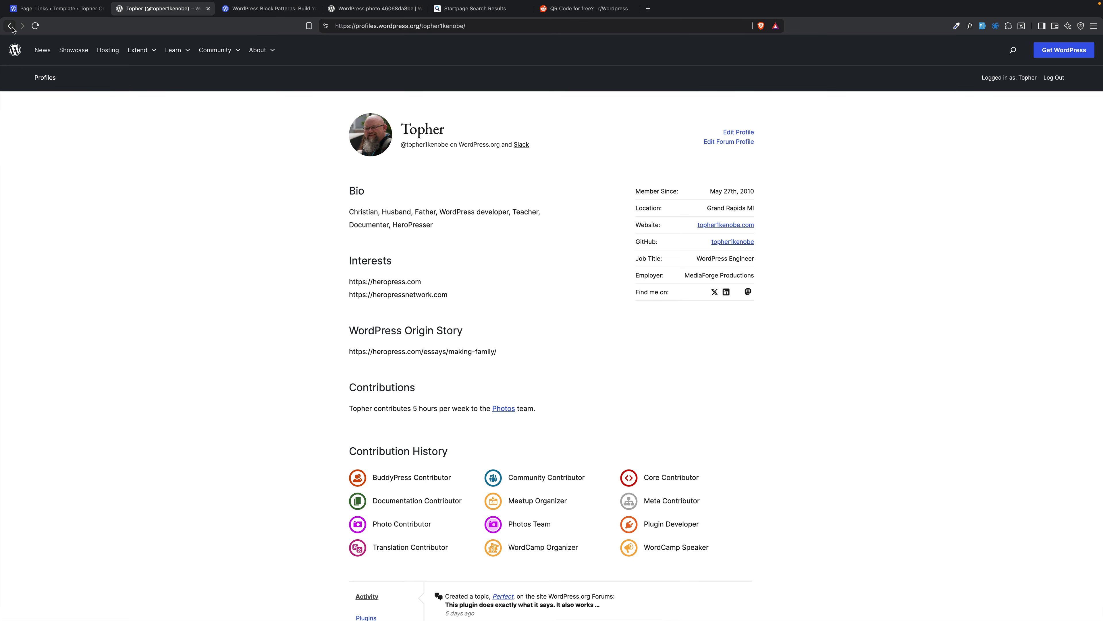
{"action": "left_click", "coordinate": [11, 26]}
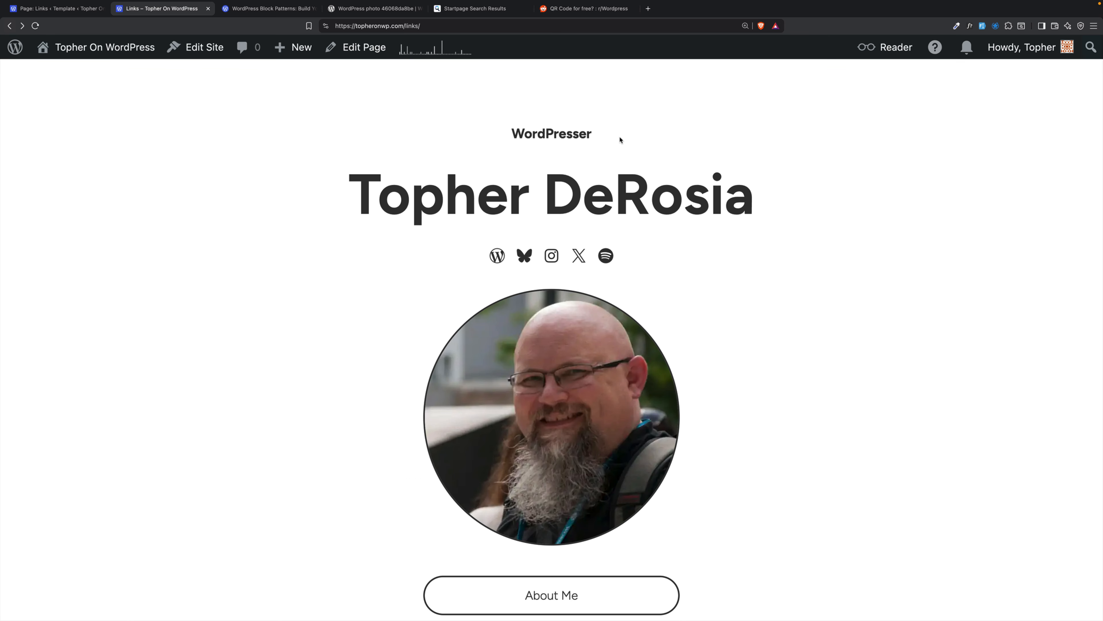
Step: Inspect the live Links page in the iPhone 14 Pro Max device view and examine its mobile layout from header to footer
{"action": "key", "text": "super+minus"}
{"action": "key", "text": "super+minus"}
{"action": "key", "text": "super+minus"}
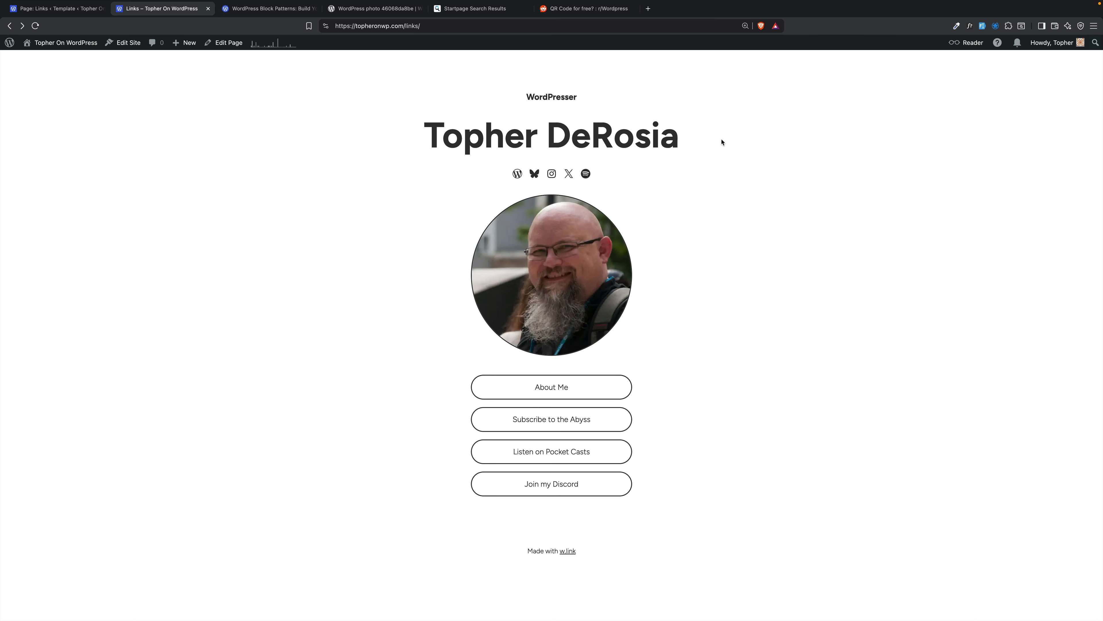
{"action": "right_click", "coordinate": [741, 140]}
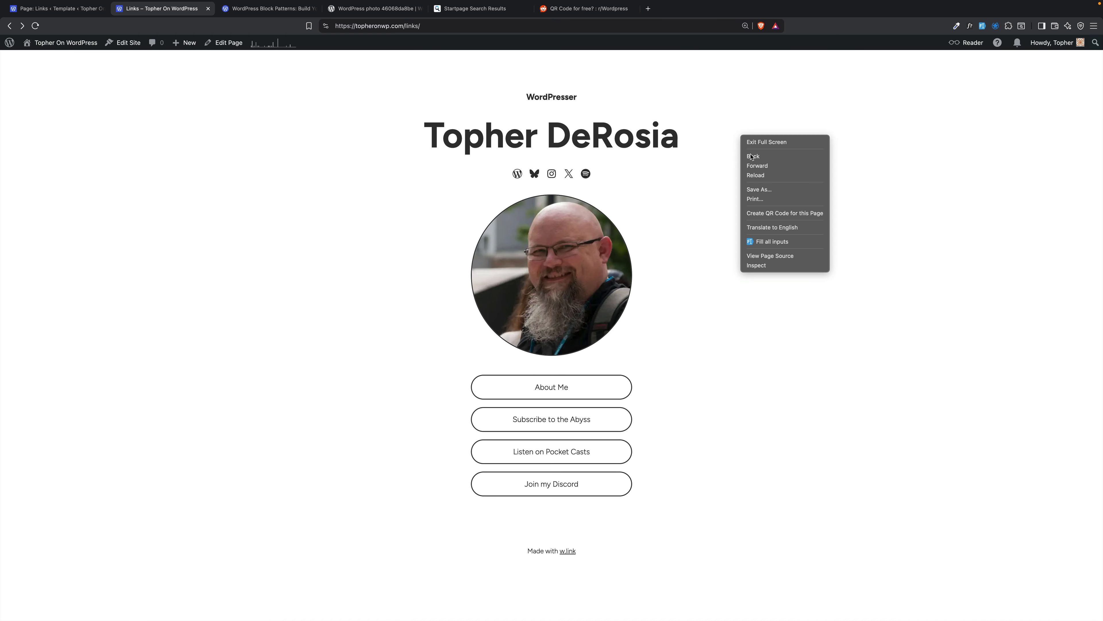
{"action": "left_click", "coordinate": [761, 266]}
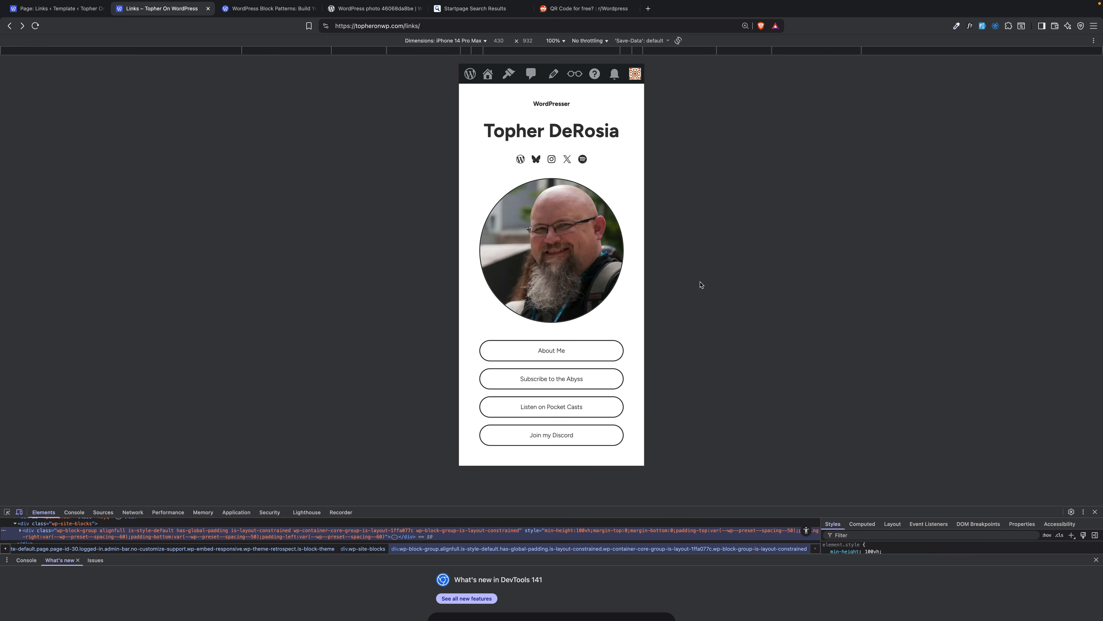
{"action": "scroll", "coordinate": [610, 336], "scroll_direction": "down", "scroll_amount": 2}
{"action": "scroll", "coordinate": [610, 337], "scroll_direction": "up", "scroll_amount": 2}
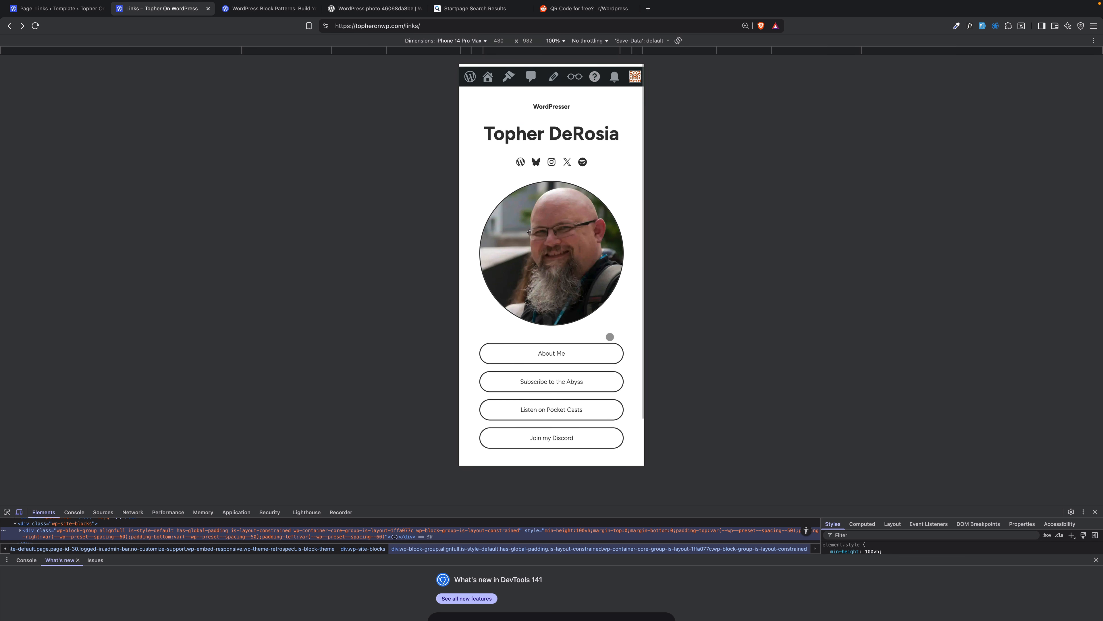
{"action": "scroll", "coordinate": [610, 336], "scroll_direction": "down", "scroll_amount": 2}
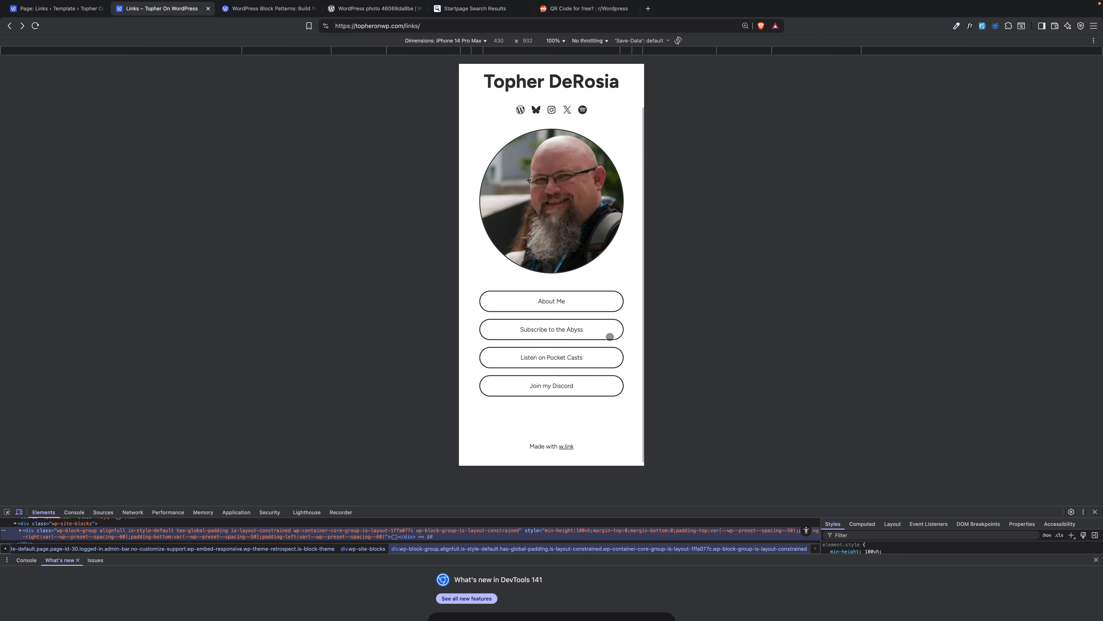
{"action": "scroll", "coordinate": [610, 337], "scroll_direction": "up", "scroll_amount": 2}
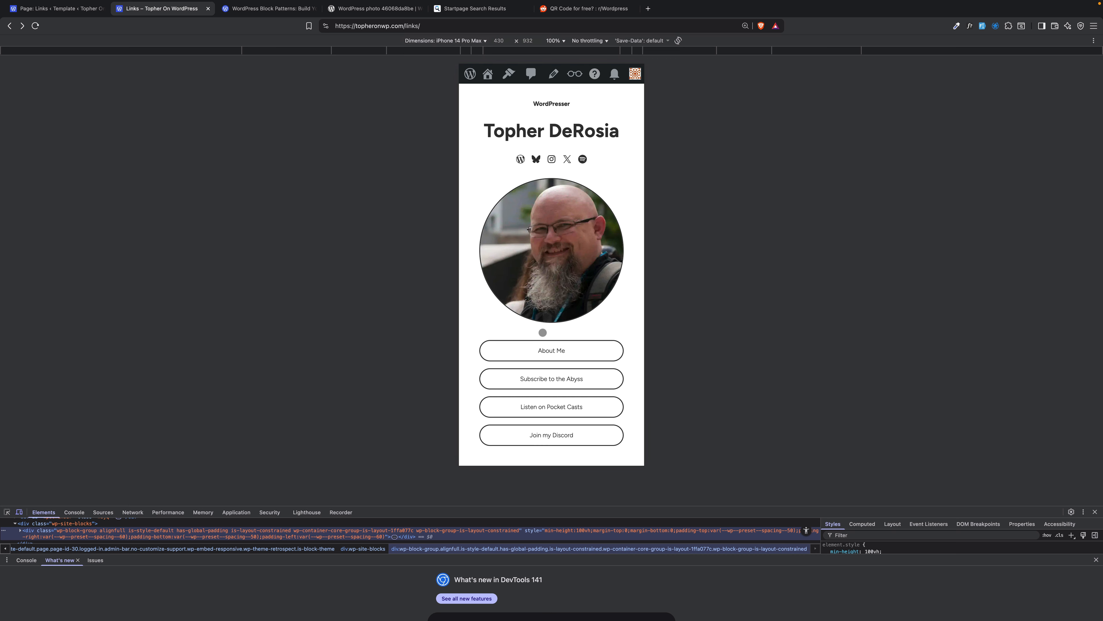
{"action": "scroll", "coordinate": [543, 333], "scroll_direction": "down", "scroll_amount": 2}
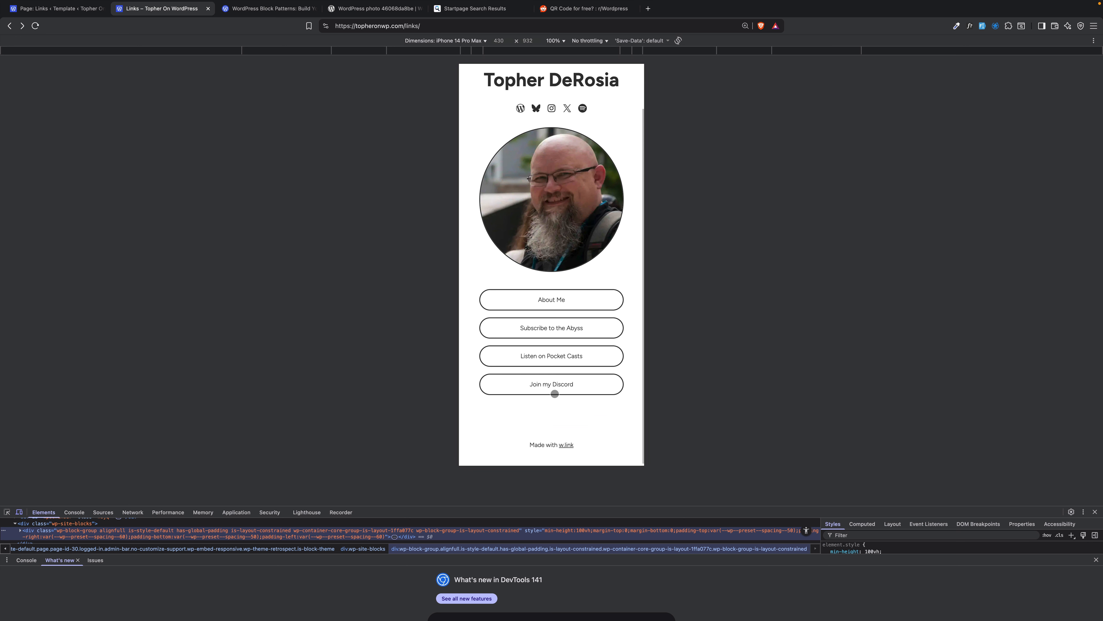
{"action": "scroll", "coordinate": [552, 387], "scroll_direction": "up", "scroll_amount": 2}
Step: Delete the "Made with w.link" footer line, save the template, and reload the live Links page
{"action": "left_click", "coordinate": [57, 8]}
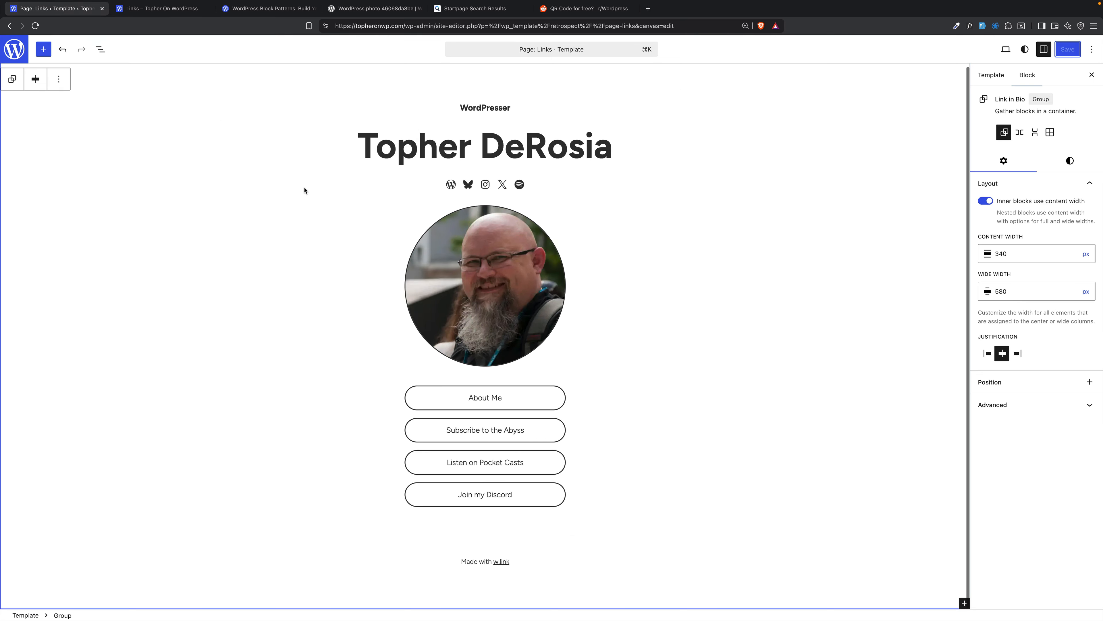
{"action": "left_click", "coordinate": [1062, 49]}
{"action": "left_click", "coordinate": [161, 8]}
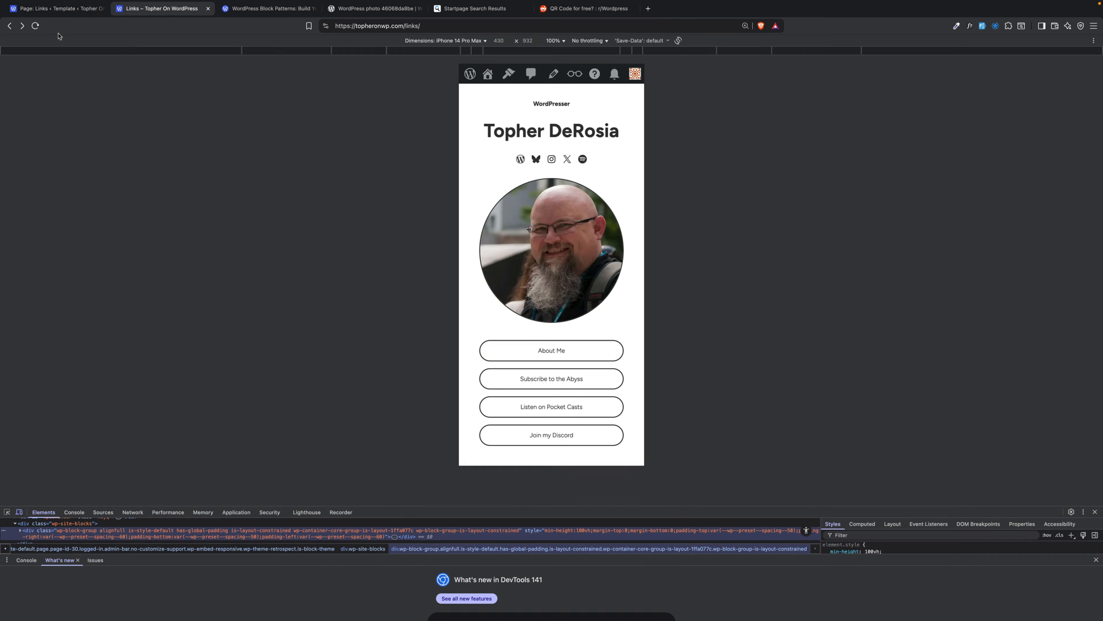
{"action": "left_click", "coordinate": [37, 26]}
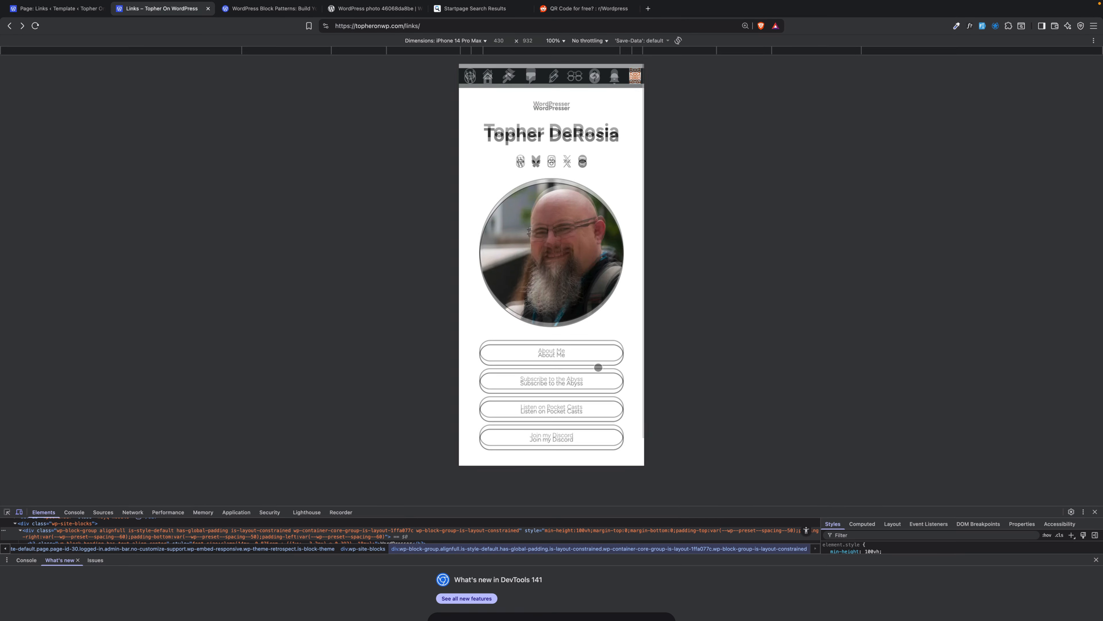
Step: Set the foggy tree landscape 46068da8be7476402.87681186.webp from the Media Library as the Link in Bio group's background image
{"action": "left_click", "coordinate": [56, 9]}
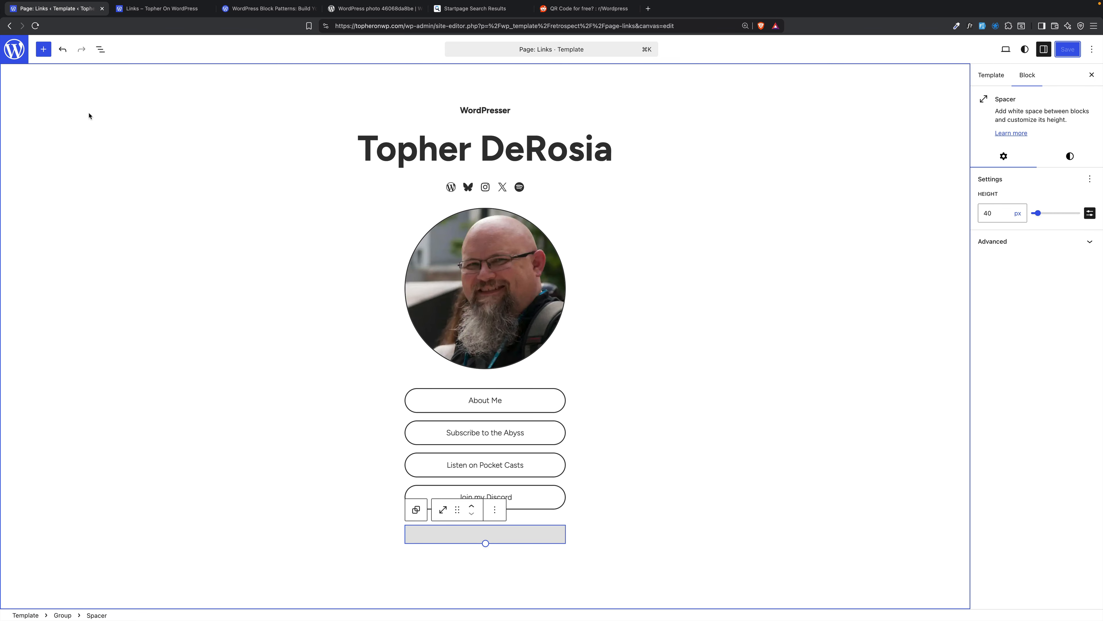
{"action": "key", "text": "BackSpace"}
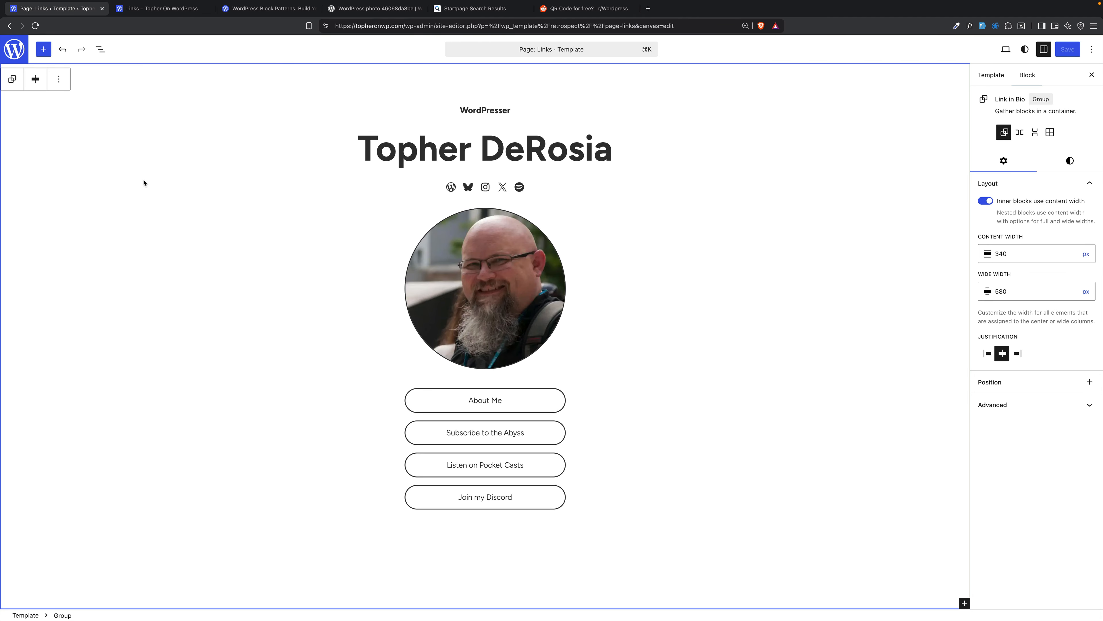
{"action": "left_click", "coordinate": [1070, 161]}
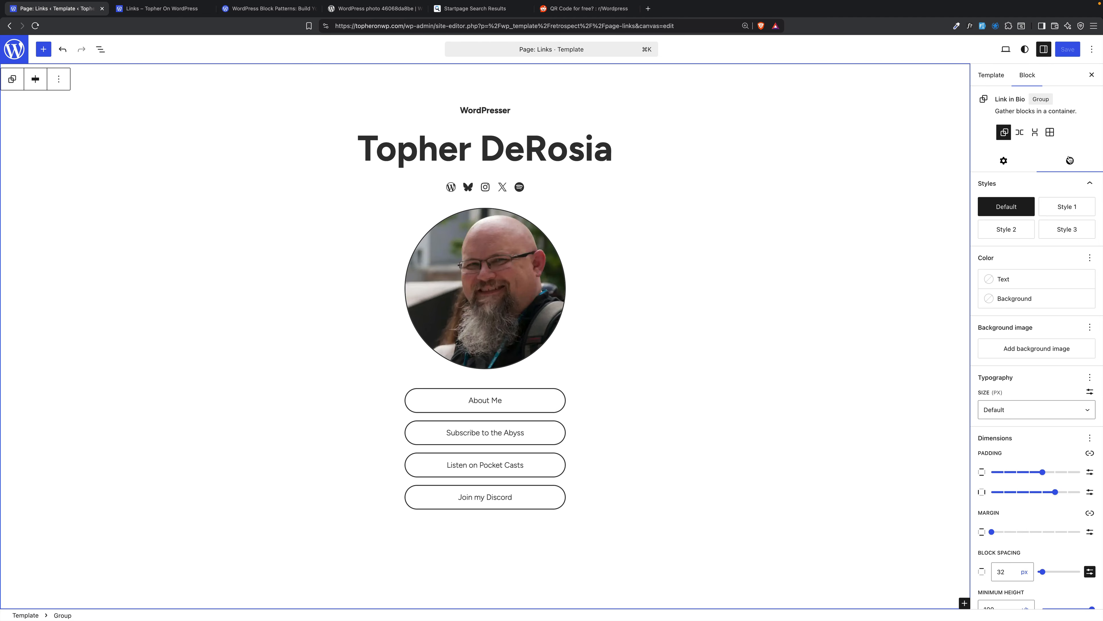
{"action": "left_click", "coordinate": [1037, 350]}
{"action": "left_click", "coordinate": [1033, 376]}
{"action": "left_click", "coordinate": [34, 166]}
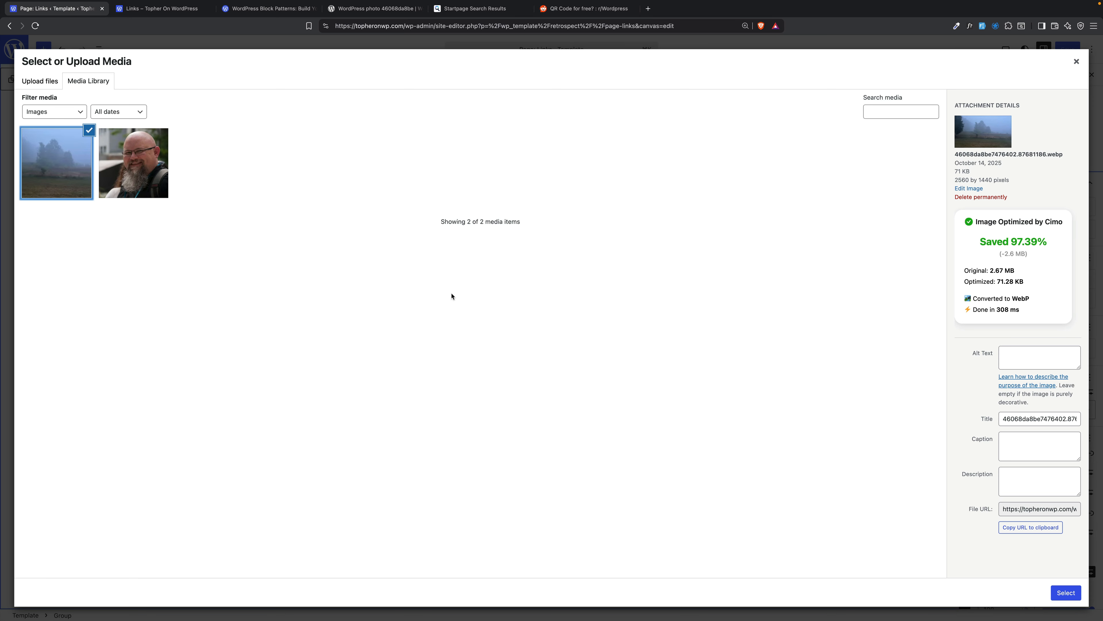
{"action": "left_click", "coordinate": [1067, 593]}
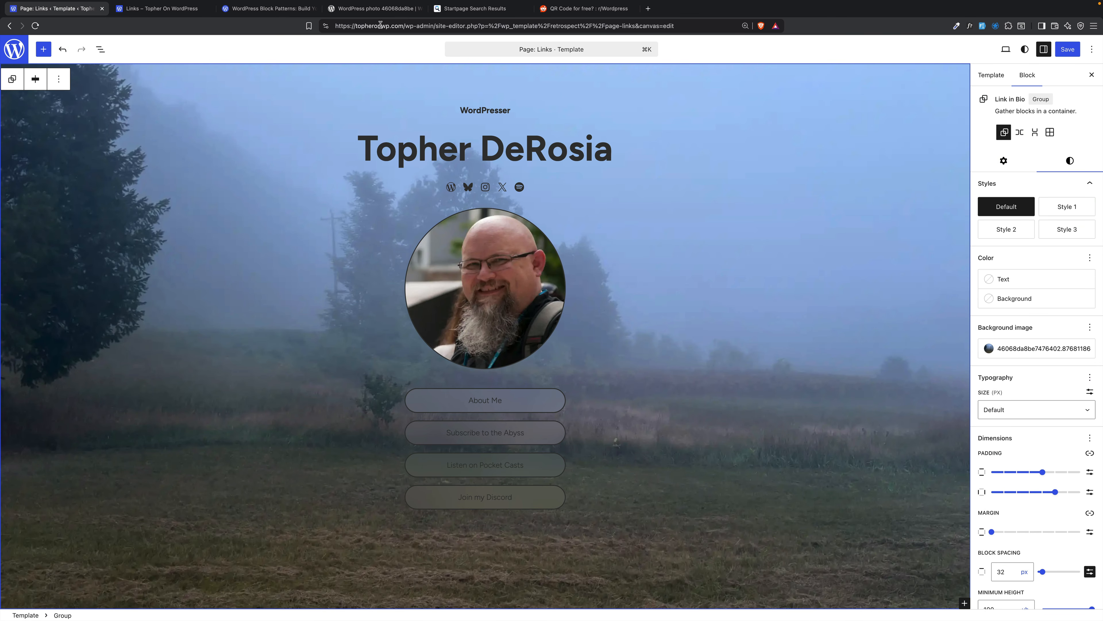
Step: View the foggy field photo's page in the WordPress Photo Directory and return to the template editor
{"action": "left_click", "coordinate": [377, 9]}
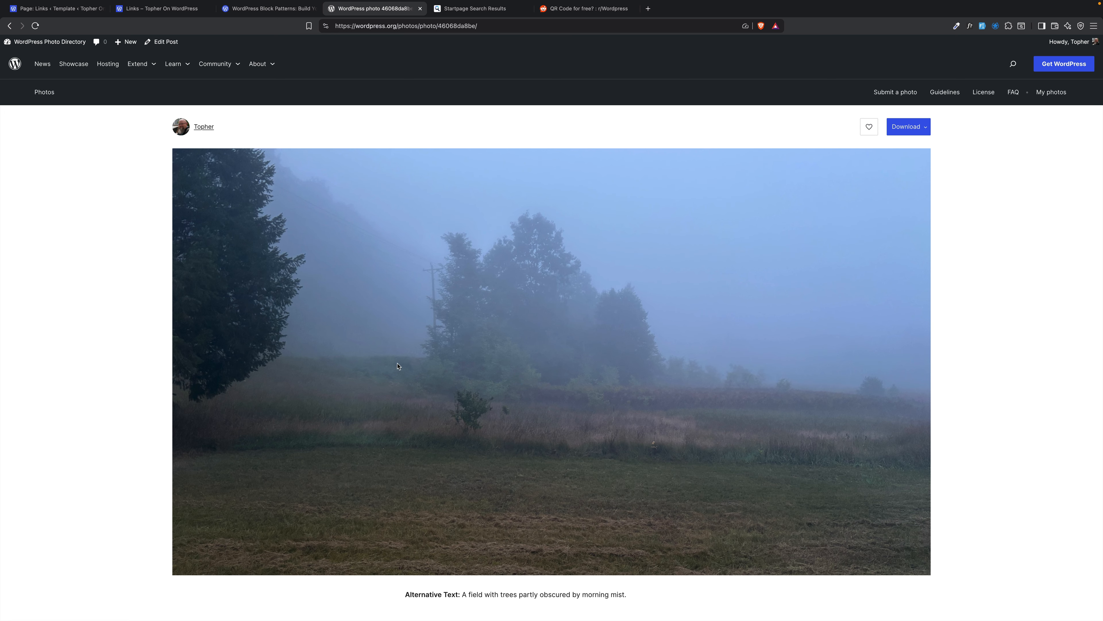
{"action": "left_click", "coordinate": [57, 9]}
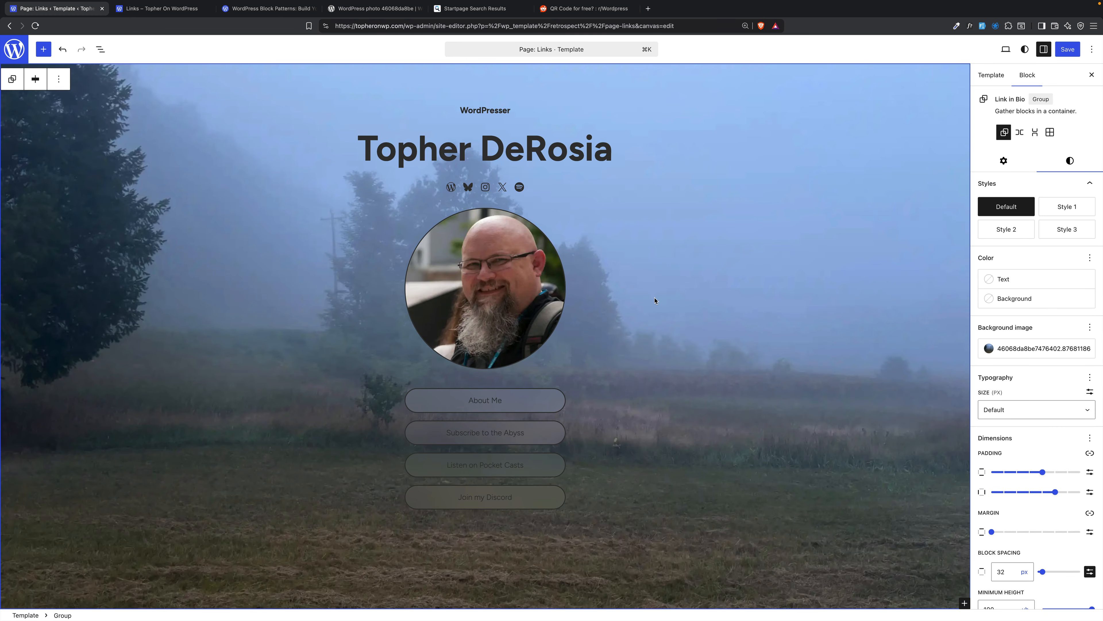
Step: Undo the Link in Bio group's background image and apply Style 3 to the group
{"action": "key", "text": "super+z"}
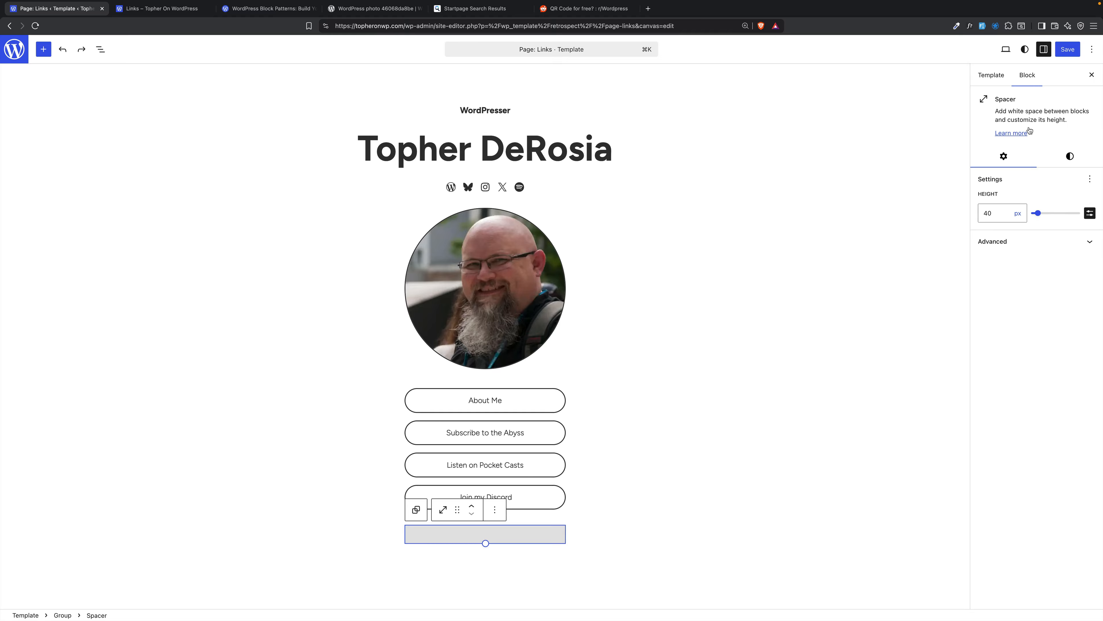
{"action": "key", "text": "super+z"}
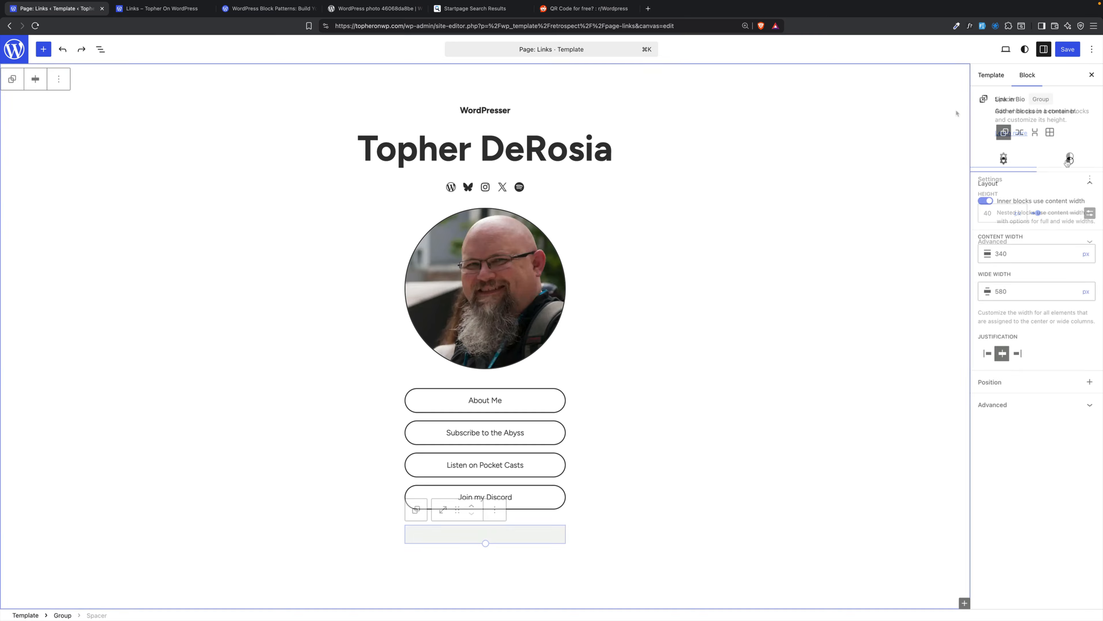
{"action": "left_click", "coordinate": [1070, 161]}
{"action": "left_click", "coordinate": [1069, 233]}
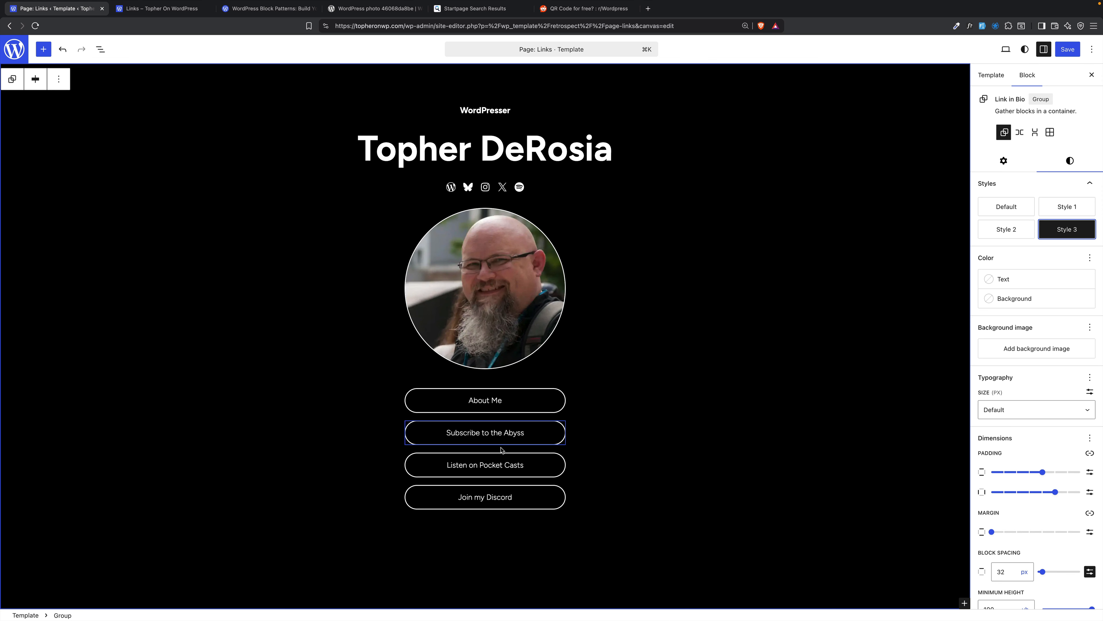
Step: Set the foggy tree landscape from the Media Library as the Link in Bio group's background image and save the template
{"action": "left_click", "coordinate": [1018, 348]}
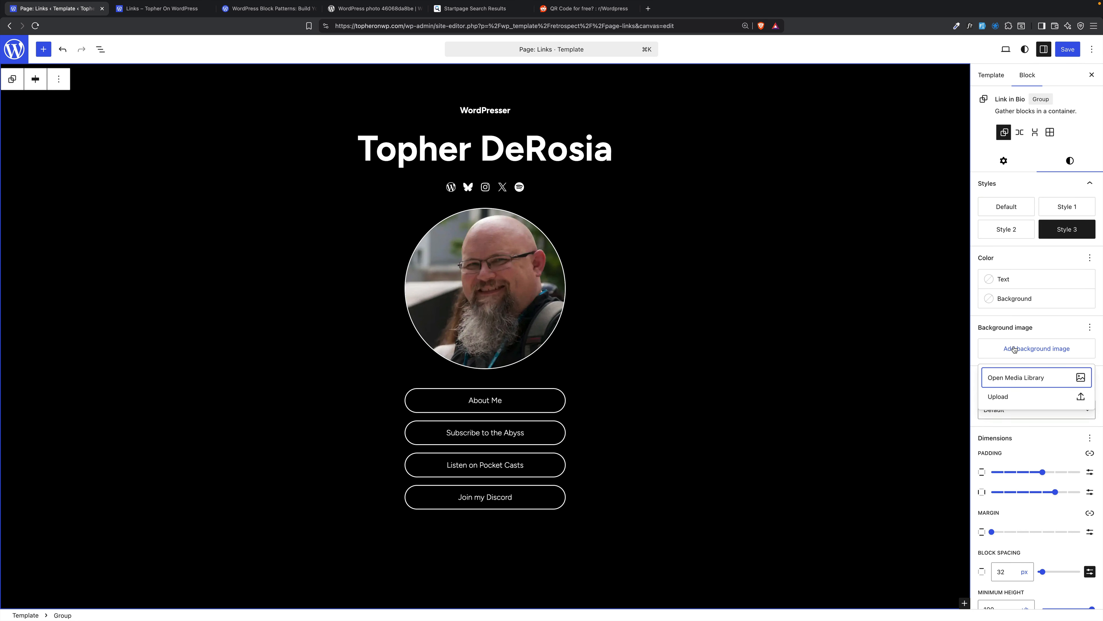
{"action": "left_click", "coordinate": [1015, 378]}
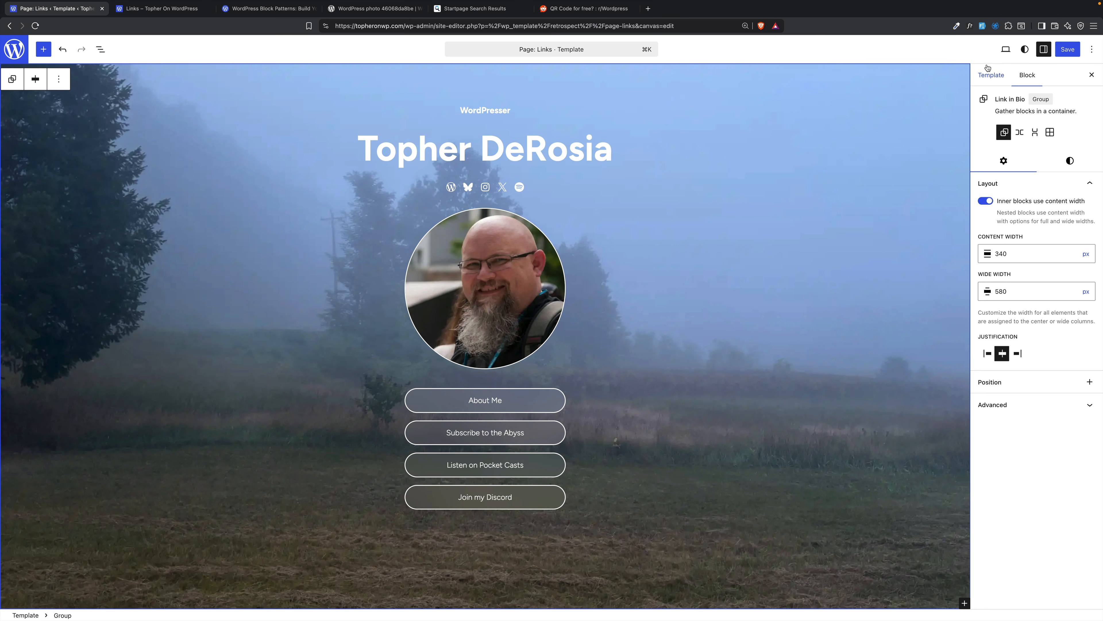
{"action": "left_click", "coordinate": [1068, 49]}
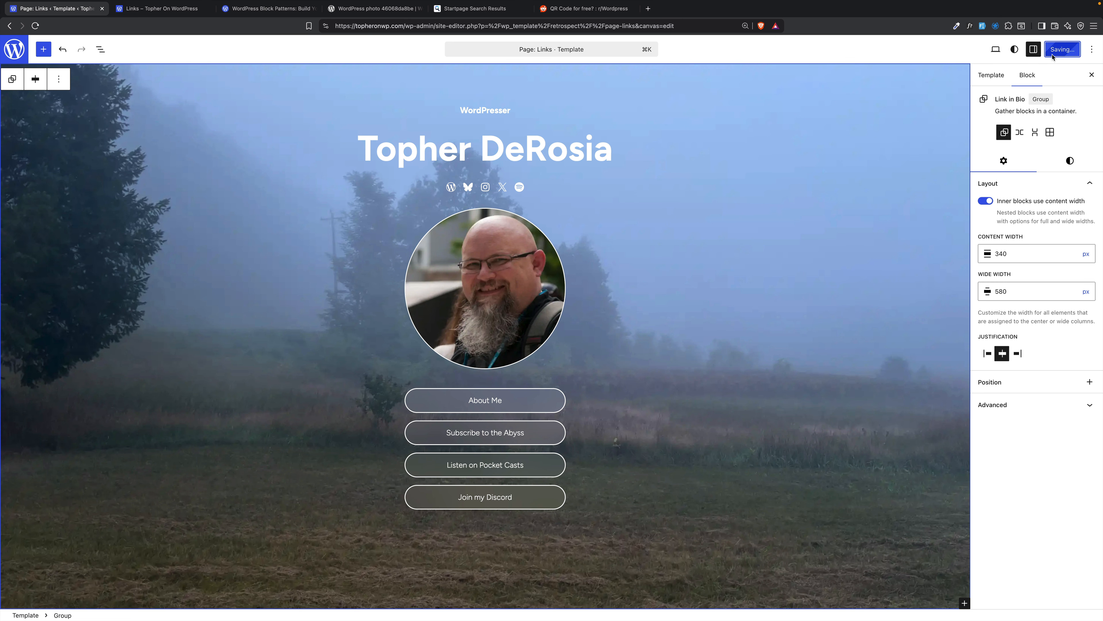
Step: Review the live Links page with its background image and highlight the /links/ part of its address
{"action": "left_click", "coordinate": [165, 10]}
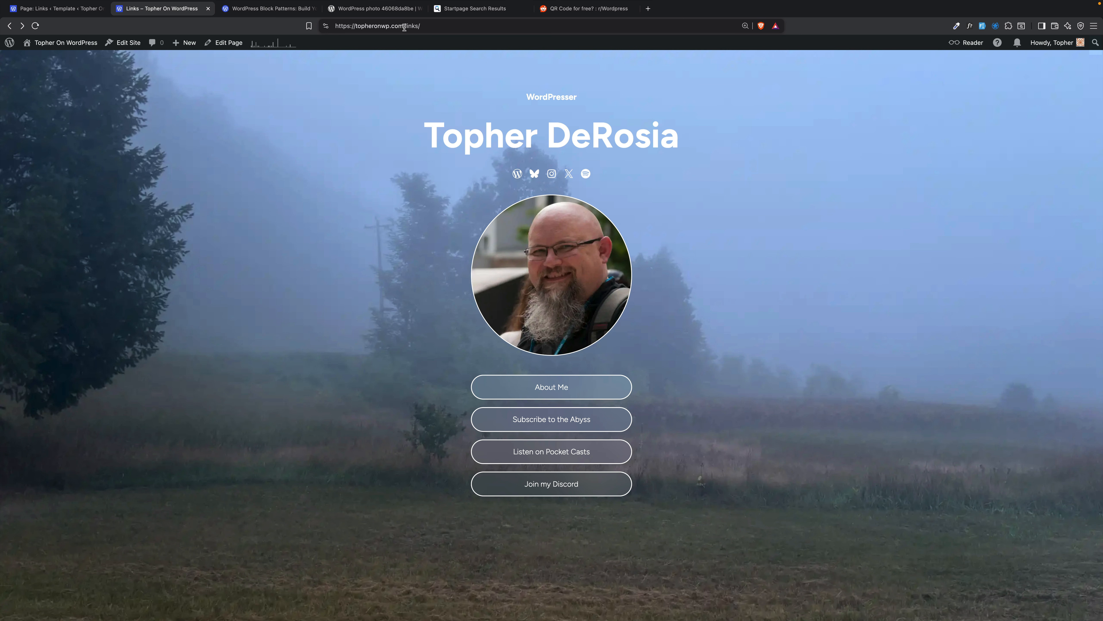
{"action": "left_click_drag", "start_coordinate": [403, 26], "coordinate": [435, 27]}
{"action": "left_click", "coordinate": [396, 161]}
Step: Leave the site editor and set Links as the static homepage in the site's Reading settings, saving the changes
{"action": "left_click", "coordinate": [54, 10]}
{"action": "left_click", "coordinate": [13, 50]}
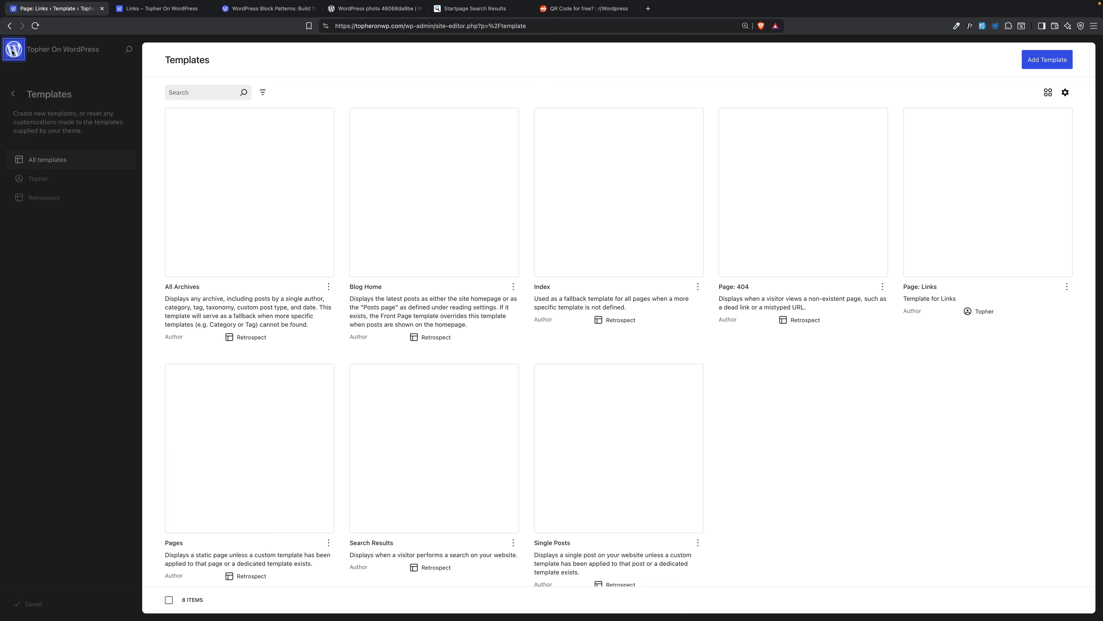
{"action": "left_click", "coordinate": [13, 49]}
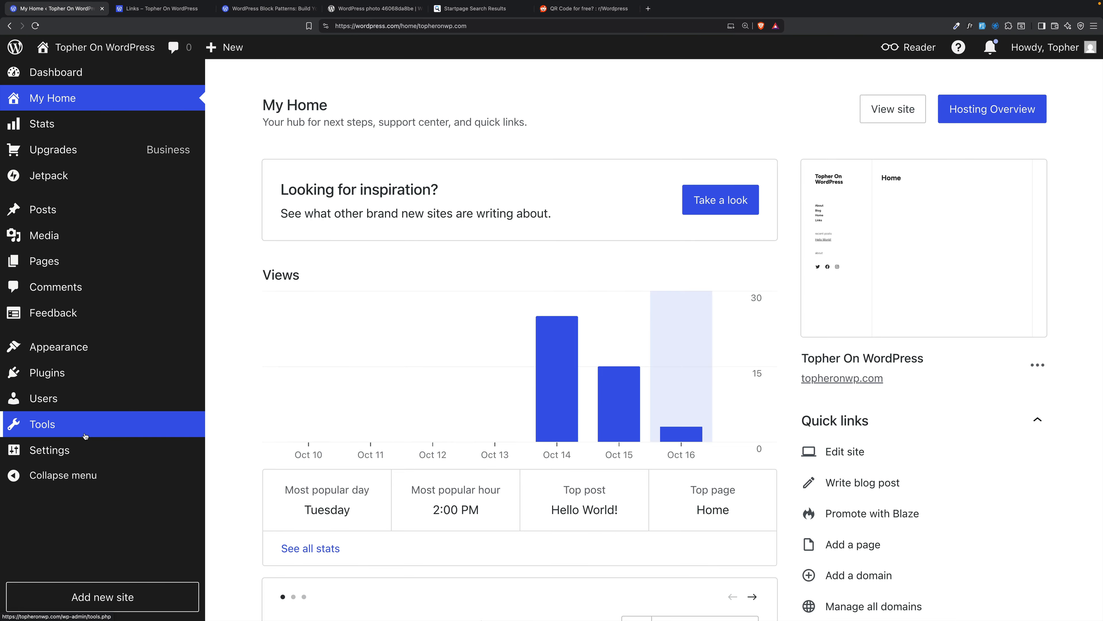
{"action": "mouse_move", "coordinate": [86, 444]}
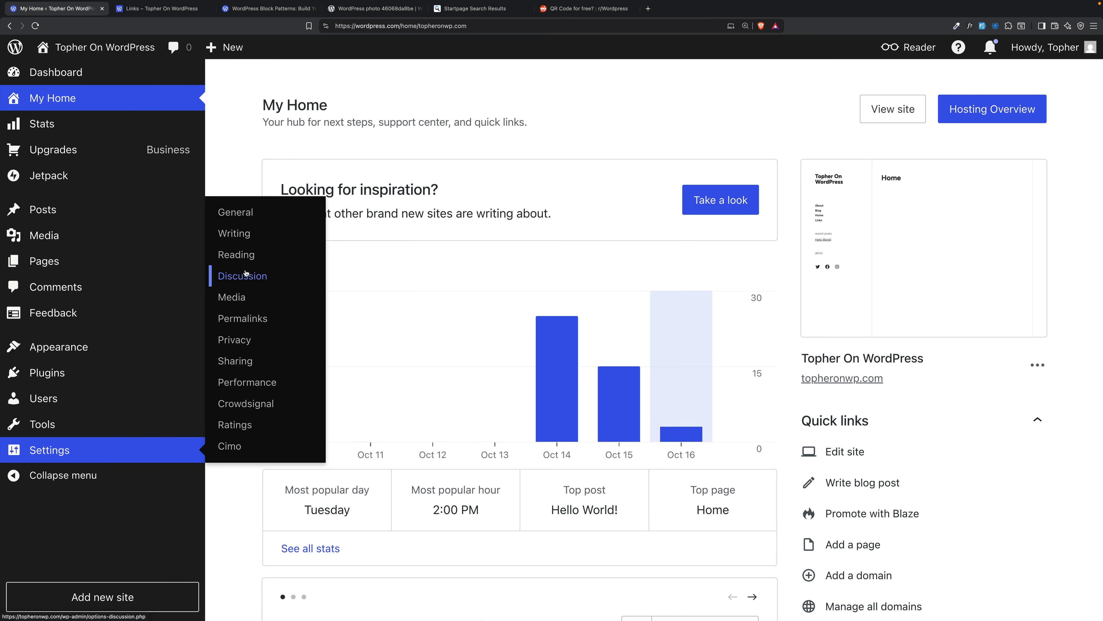
{"action": "left_click", "coordinate": [236, 256]}
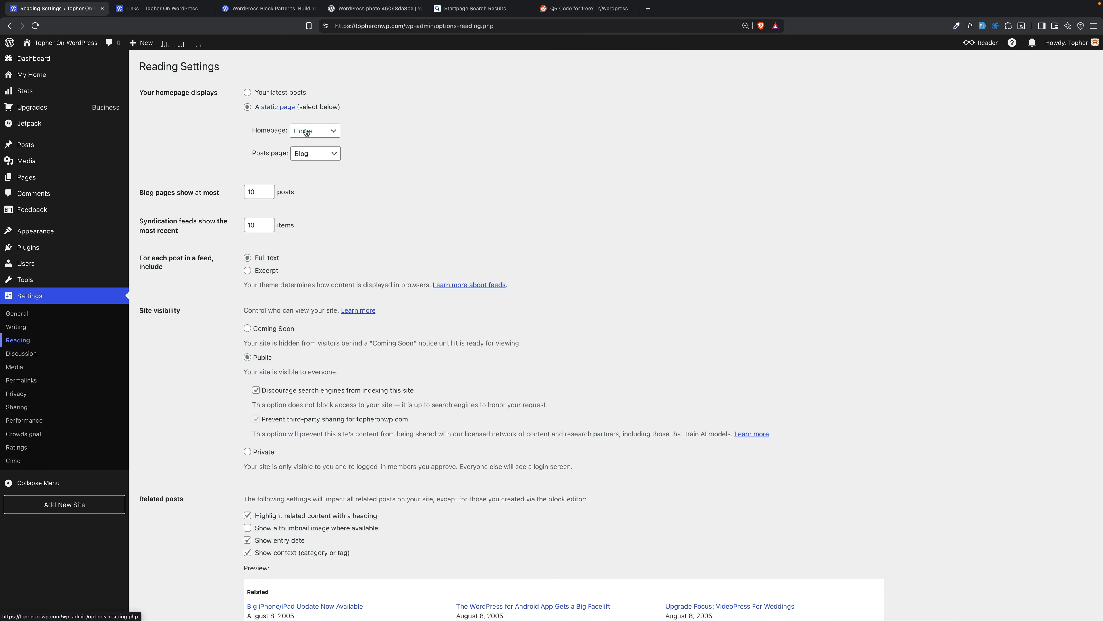
{"action": "left_click", "coordinate": [316, 131]}
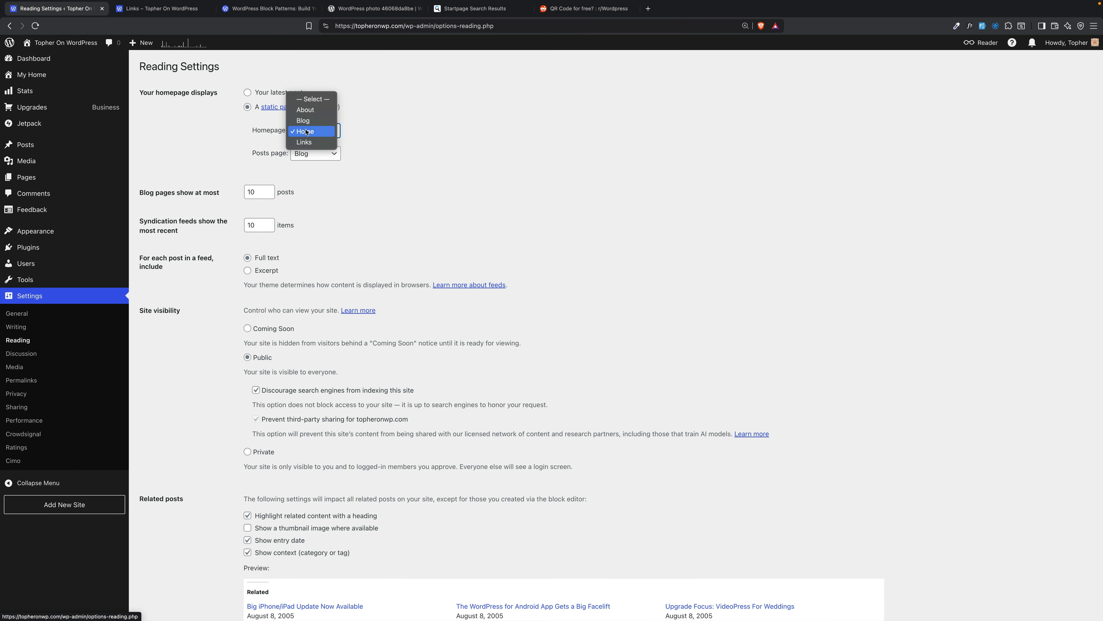
{"action": "left_click", "coordinate": [317, 142]}
{"action": "scroll", "coordinate": [227, 393], "scroll_direction": "down", "scroll_amount": 5}
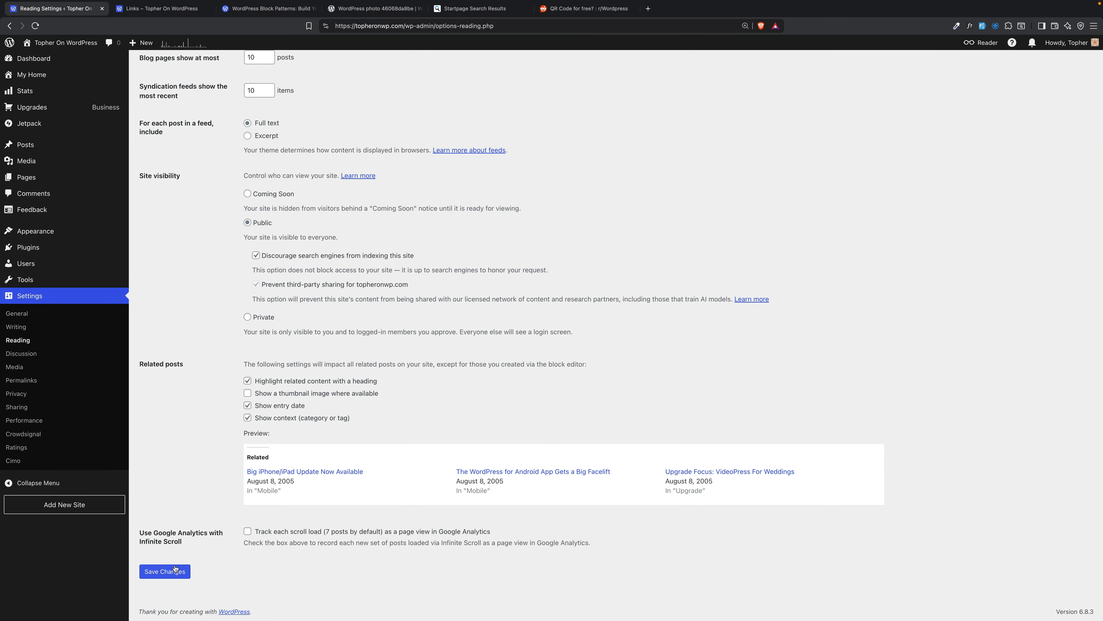
{"action": "left_click", "coordinate": [164, 571]}
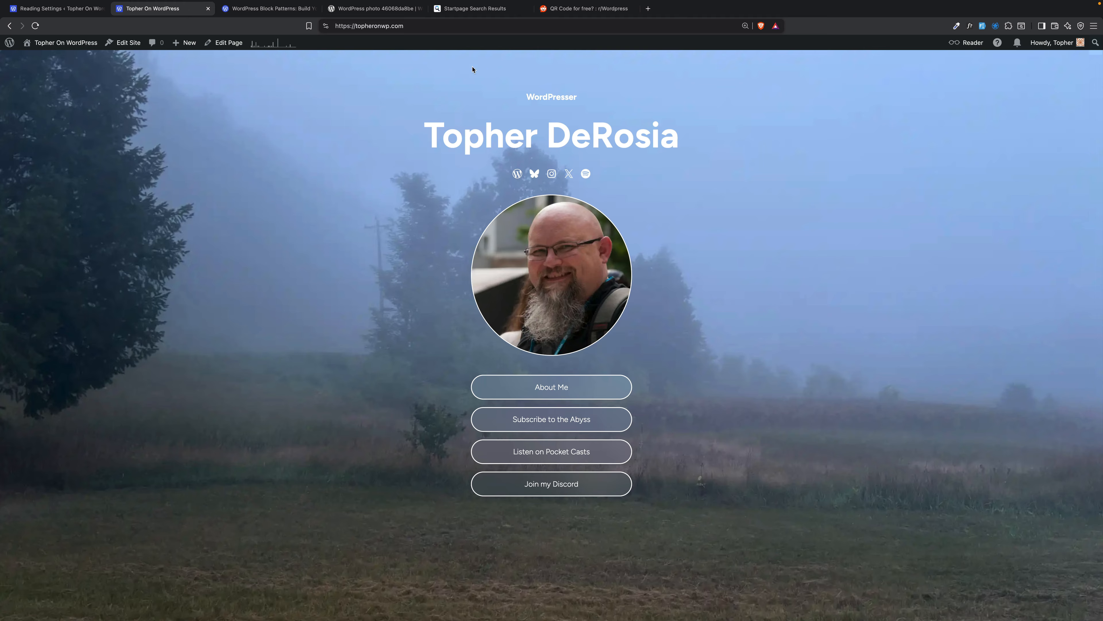
Step: Create a QR code for the live homepage in the browser, view it, and dismiss it
{"action": "right_click", "coordinate": [735, 87]}
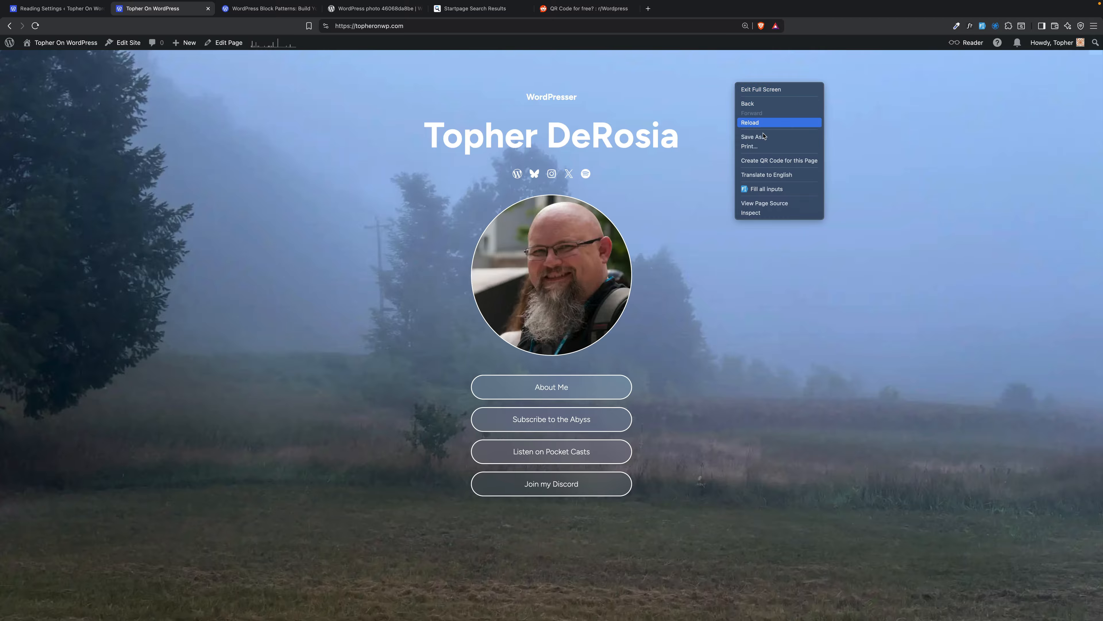
{"action": "left_click", "coordinate": [765, 161]}
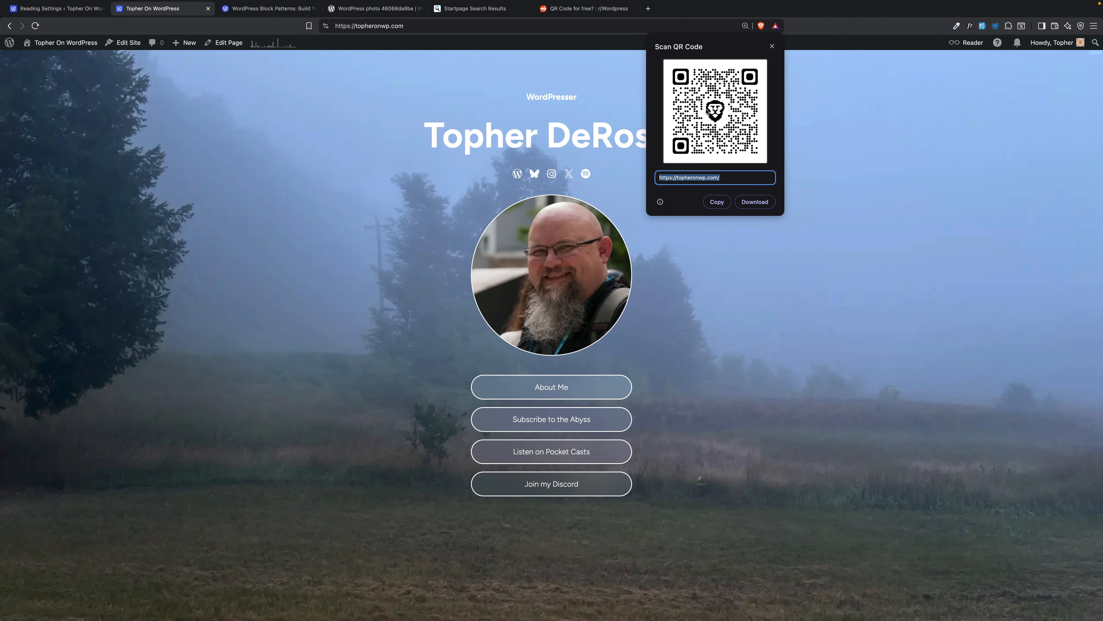
{"action": "left_click", "coordinate": [809, 105]}
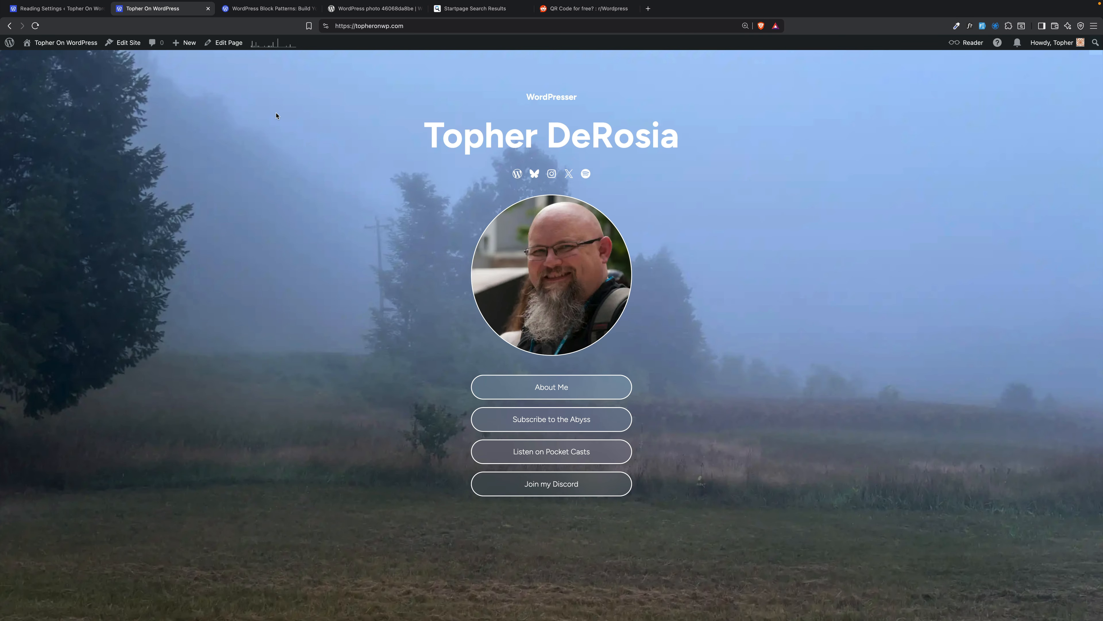
Step: Review the site's list of all pages, and filter the site editor's templates to those created by the site owner
{"action": "left_click", "coordinate": [57, 9]}
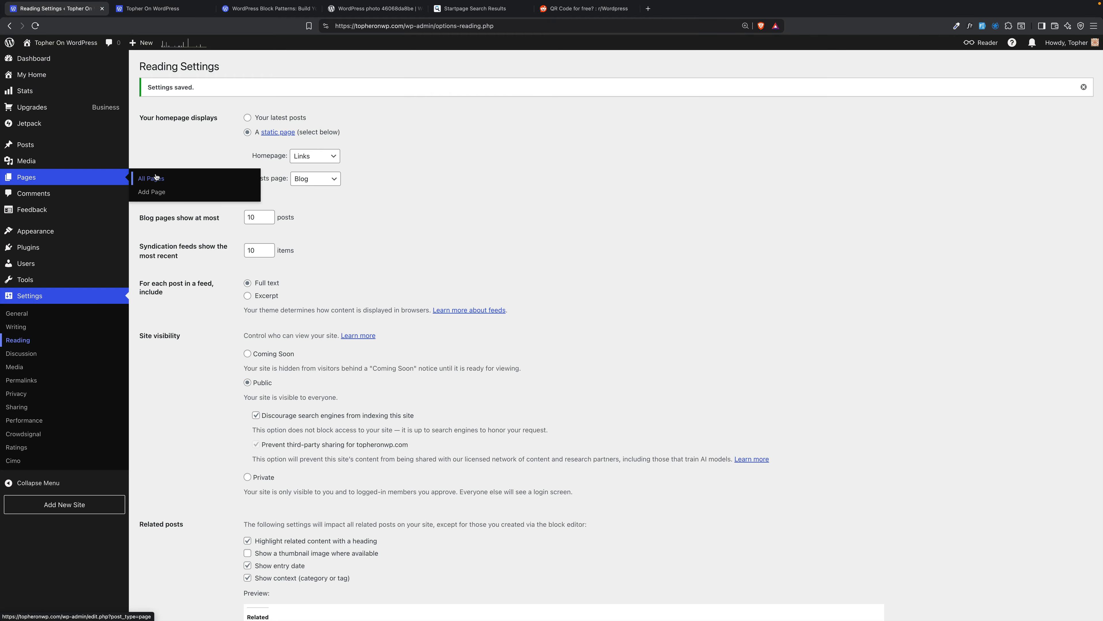
{"action": "left_click", "coordinate": [155, 178]}
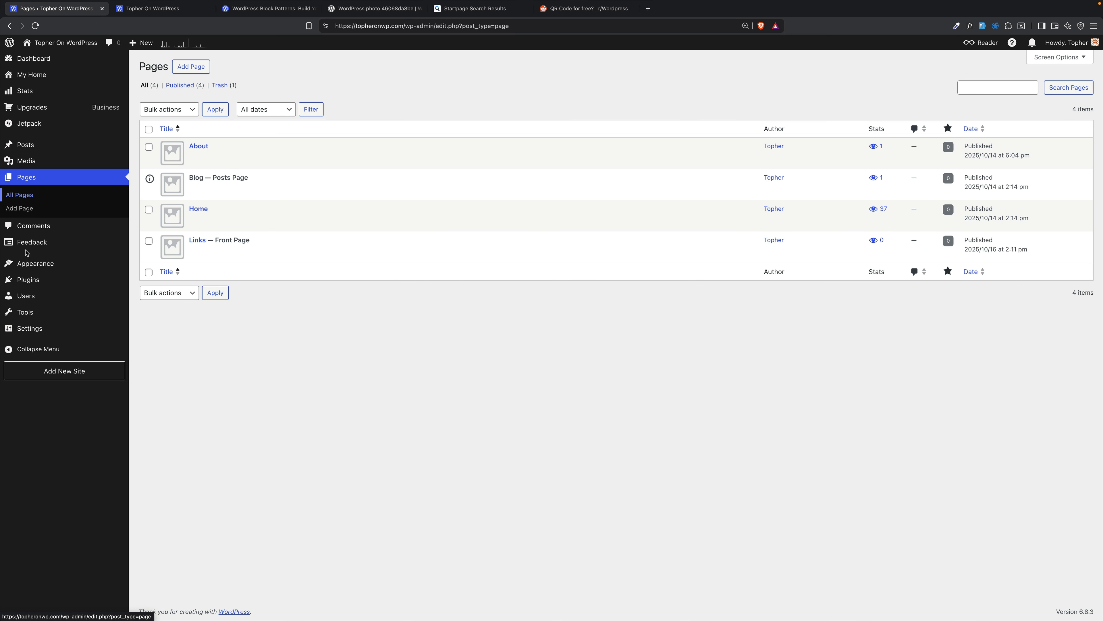
{"action": "mouse_move", "coordinate": [29, 266]}
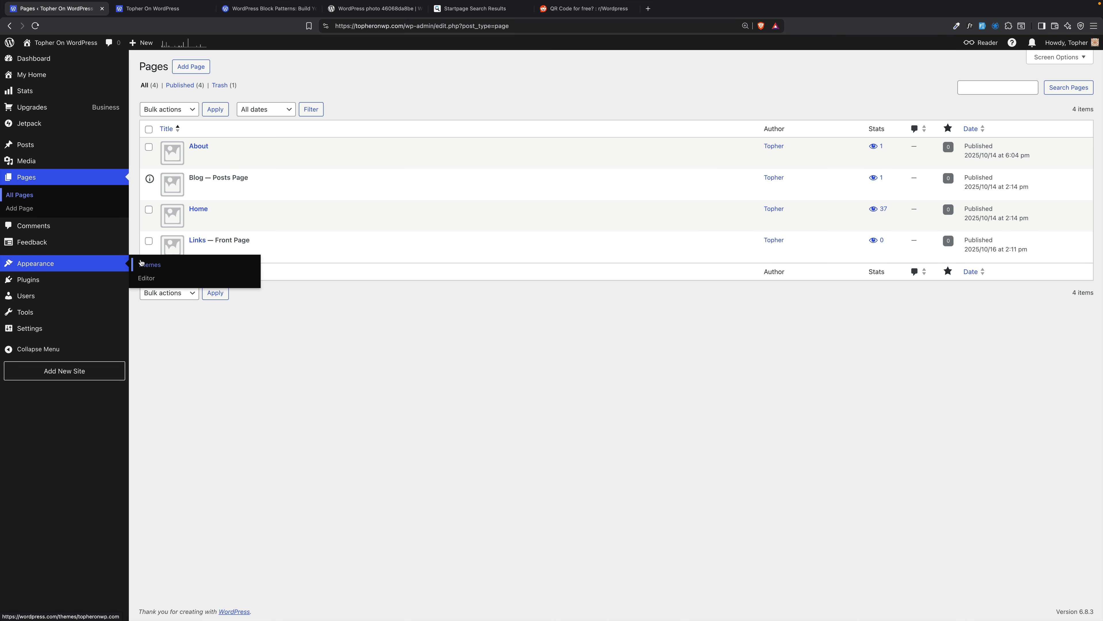
{"action": "left_click", "coordinate": [145, 279]}
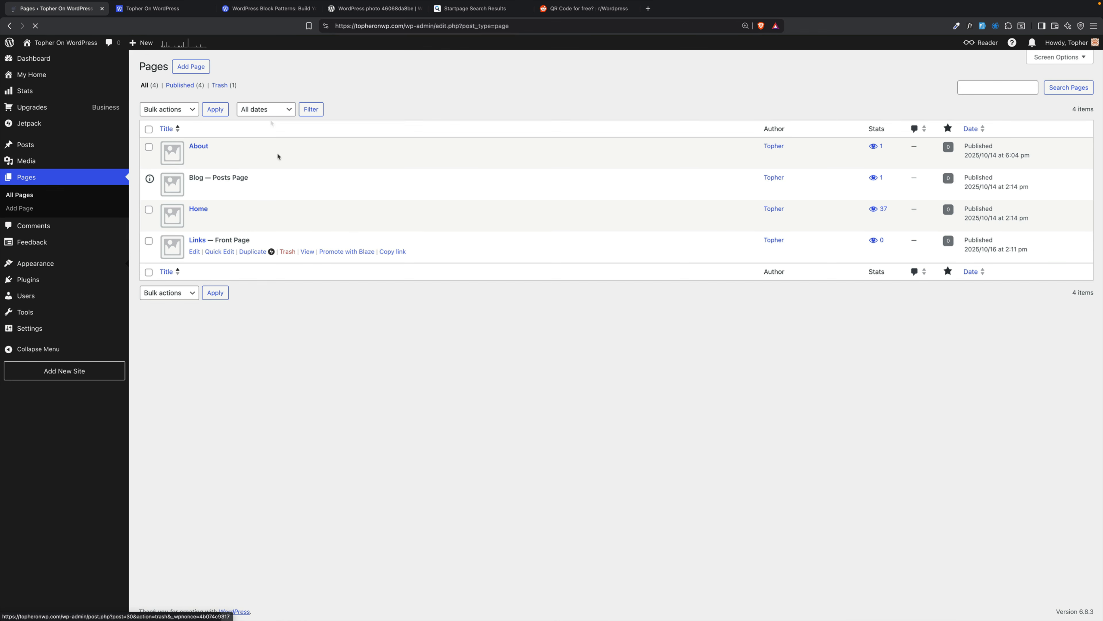
{"action": "left_click", "coordinate": [67, 208]}
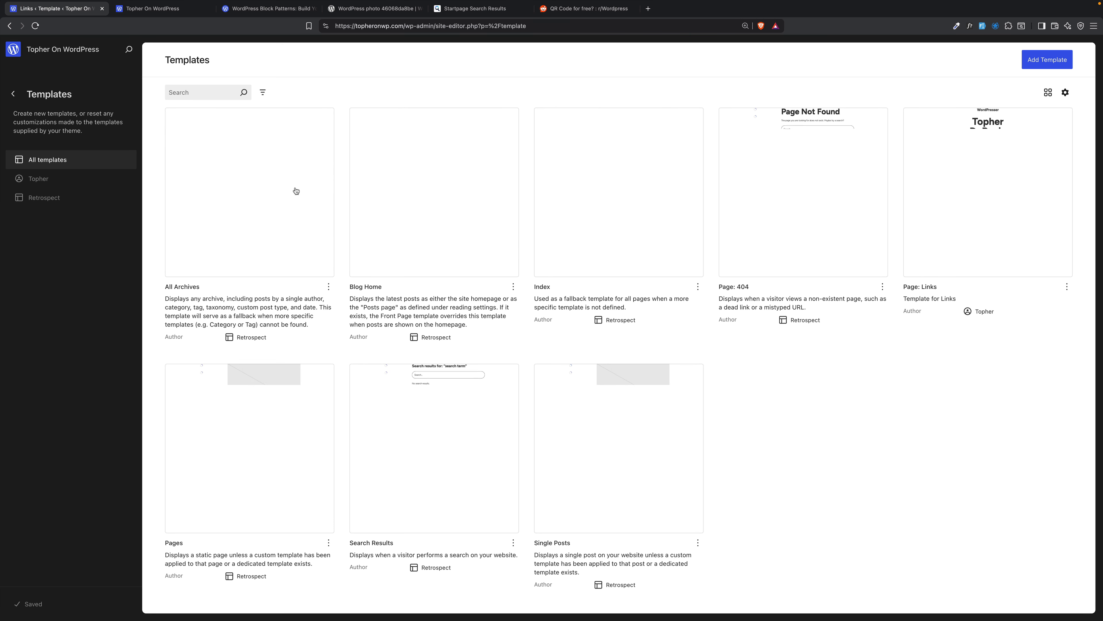
{"action": "left_click", "coordinate": [39, 179]}
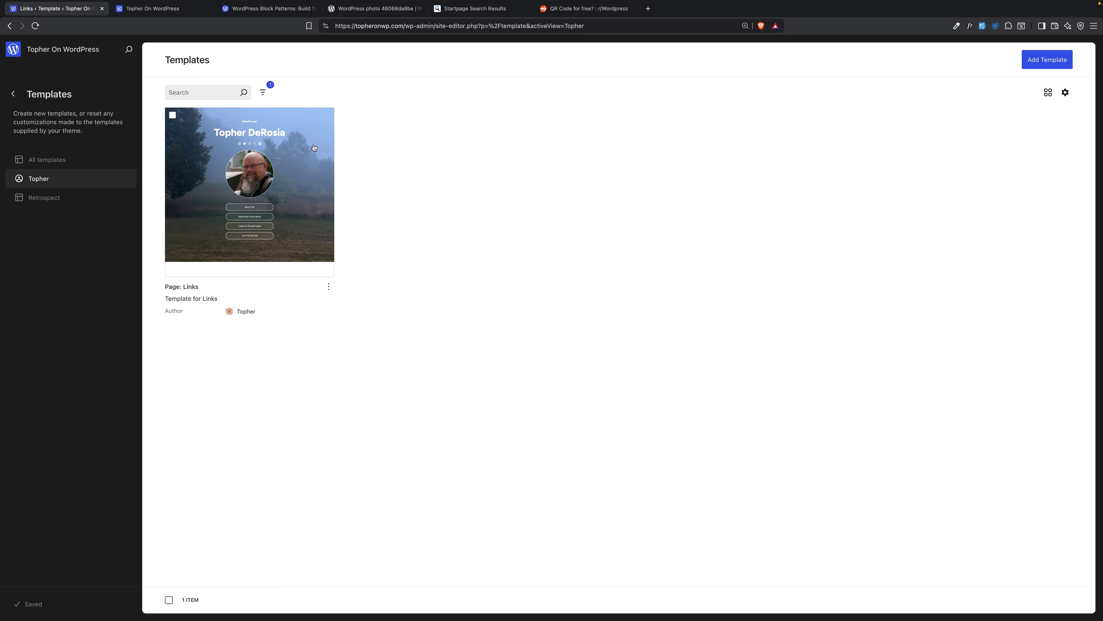